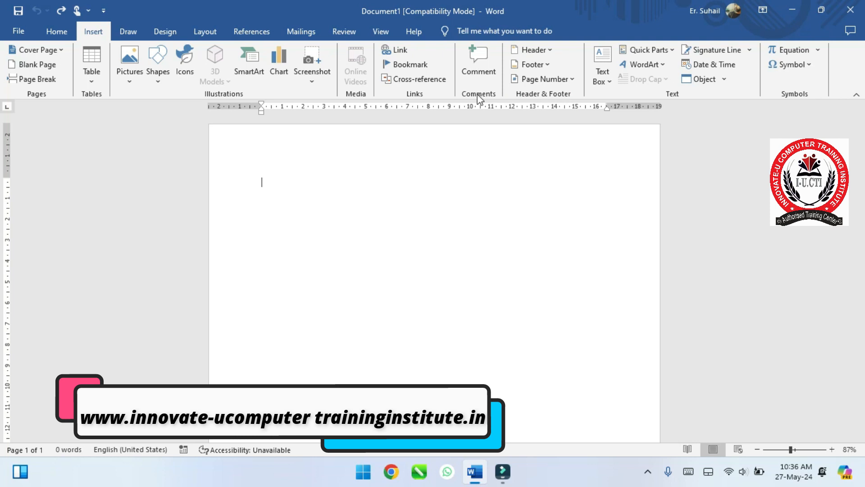
# - Fill the blank document with sample paragraphs by entering the formula =rand()
pyautogui.write('=rand')
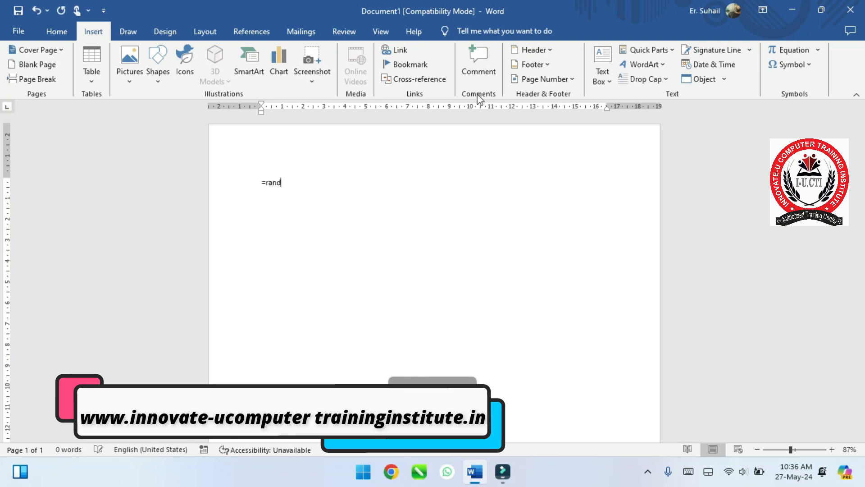
pyautogui.write('()')
pyautogui.press('Return')
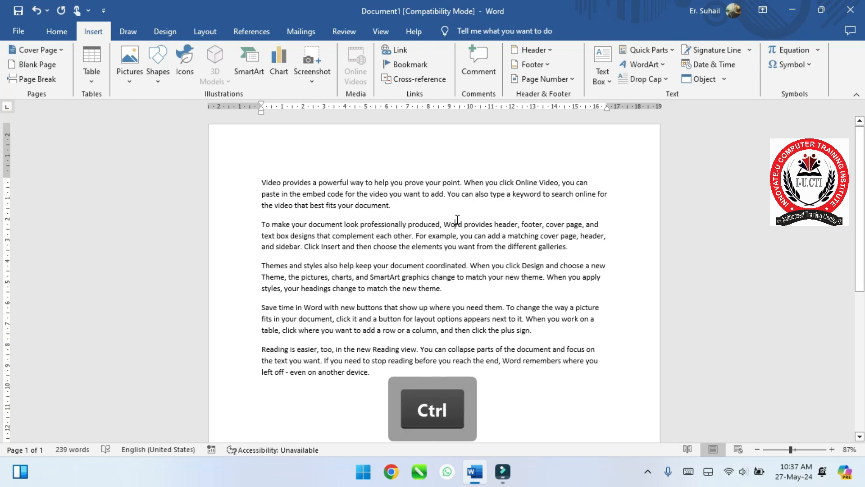
# - Add the comment "Poor people" to the word "help" in the first paragraph
pyautogui.scroll(2, 456, 220)
pyautogui.scroll(5, 456, 220)
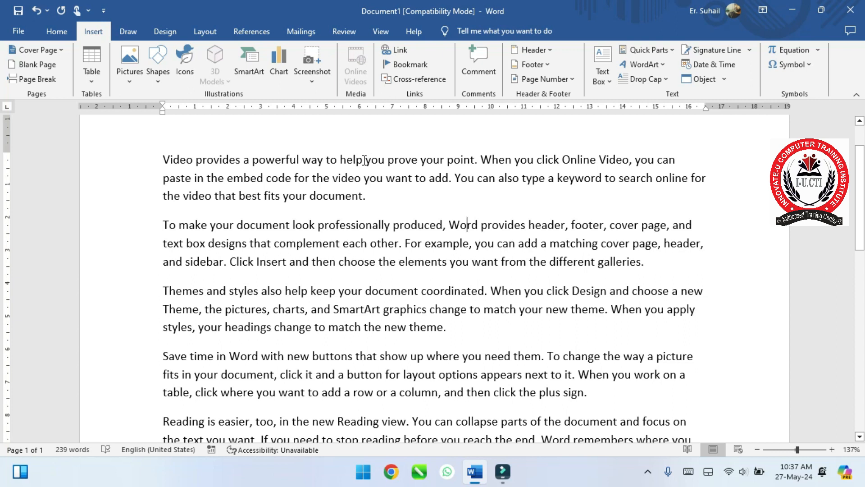
pyautogui.moveTo(365, 160); pyautogui.dragTo(344, 164)
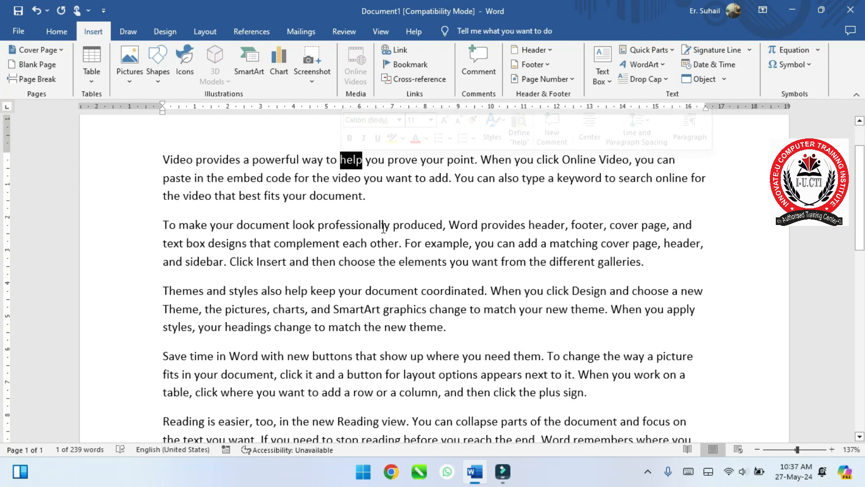
pyautogui.keyDown('ctrl'); pyautogui.scroll(-3, 383, 230); pyautogui.keyUp('ctrl')
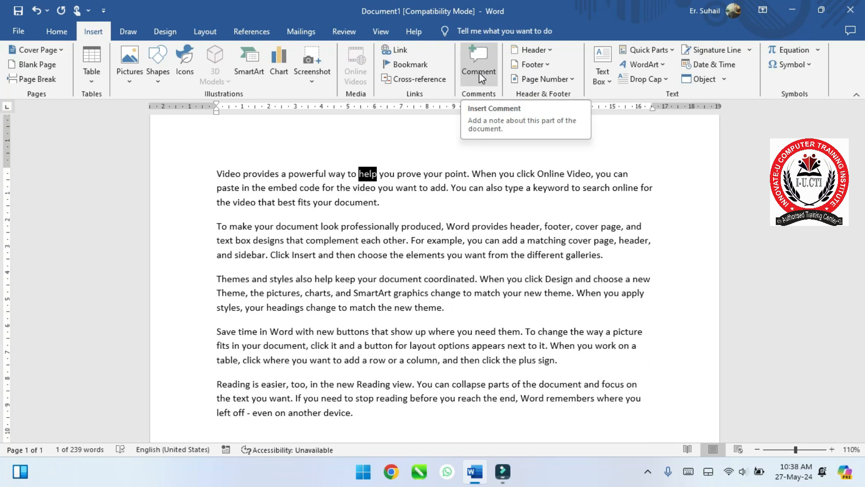
pyautogui.click(479, 72)
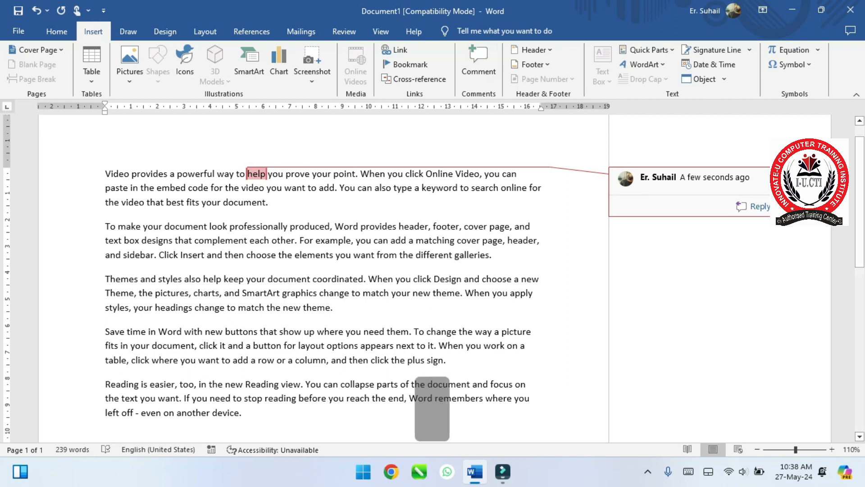
pyautogui.write('pooe')
pyautogui.press('BackSpace')
pyautogui.write('r')
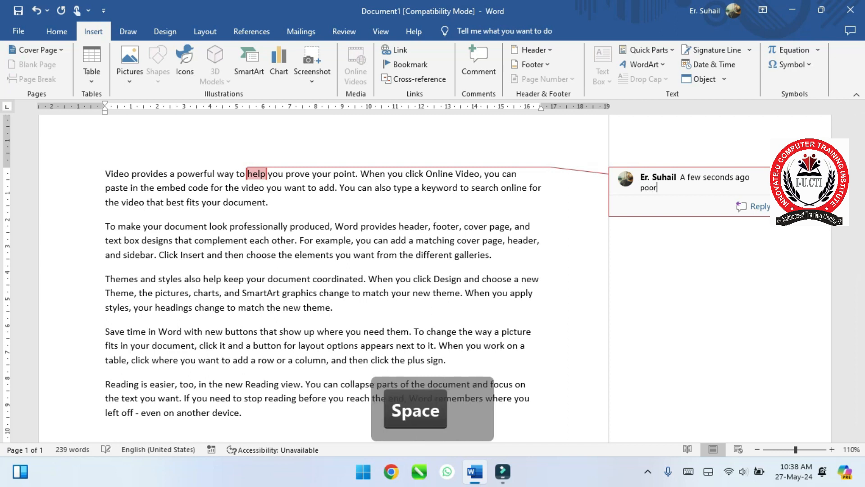
pyautogui.write(' people')
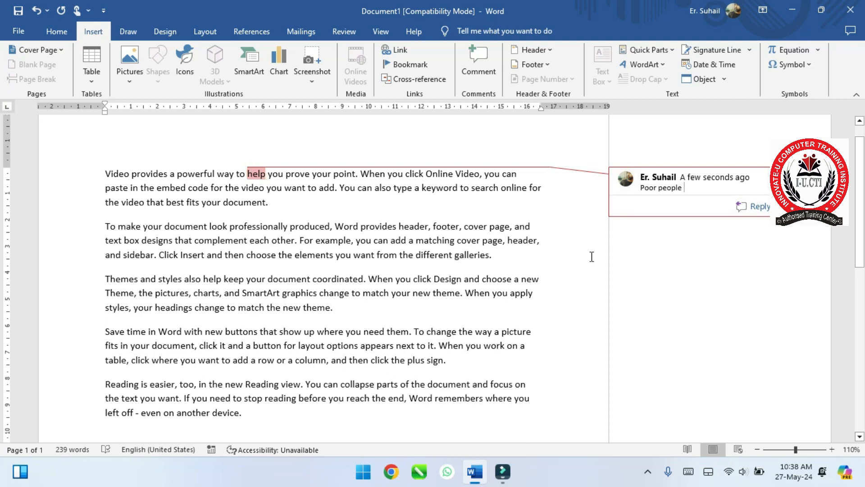
# - Add the comment "The pass" to the phrase "also help keep your document" in the third paragraph
pyautogui.doubleClick(310, 279)
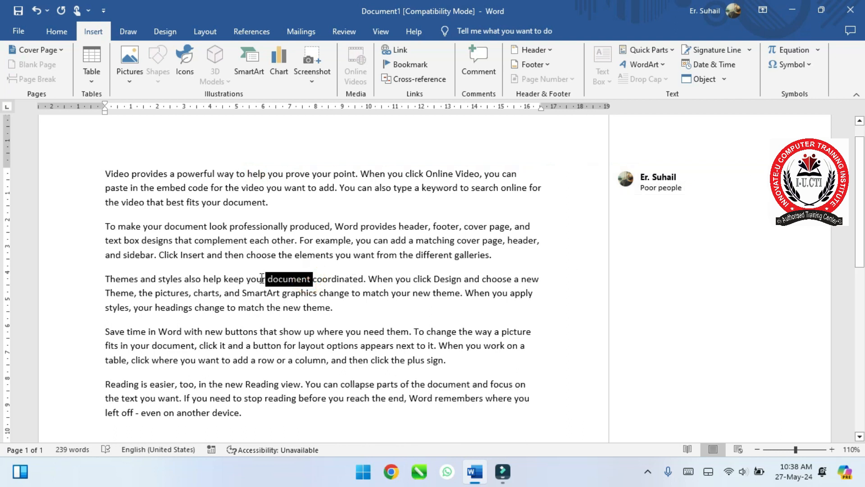
pyautogui.moveTo(262, 279); pyautogui.dragTo(186, 279)
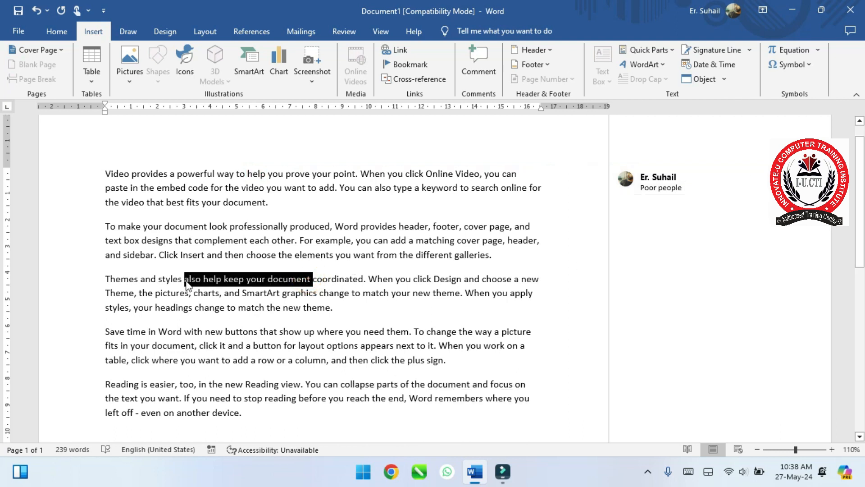
pyautogui.click(493, 53)
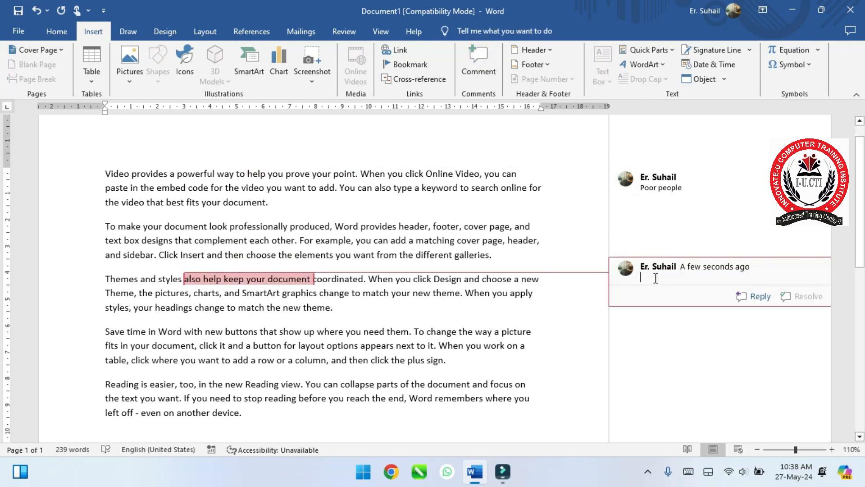
pyautogui.write('The p')
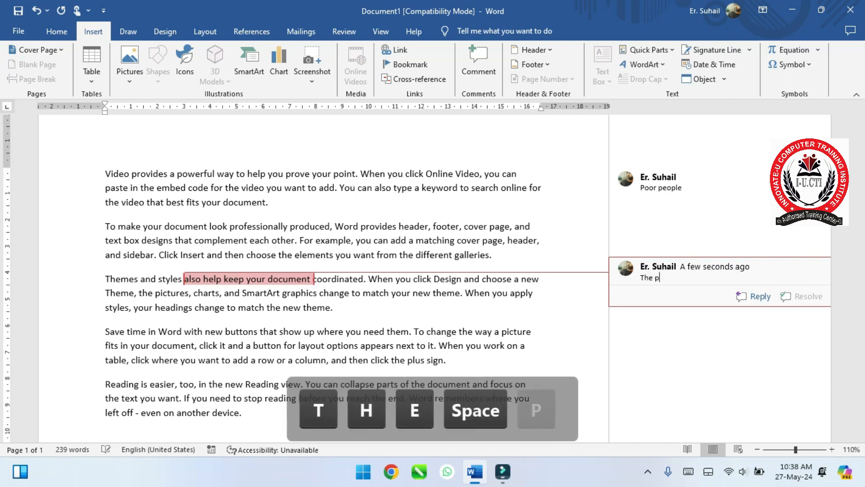
pyautogui.write('ass')
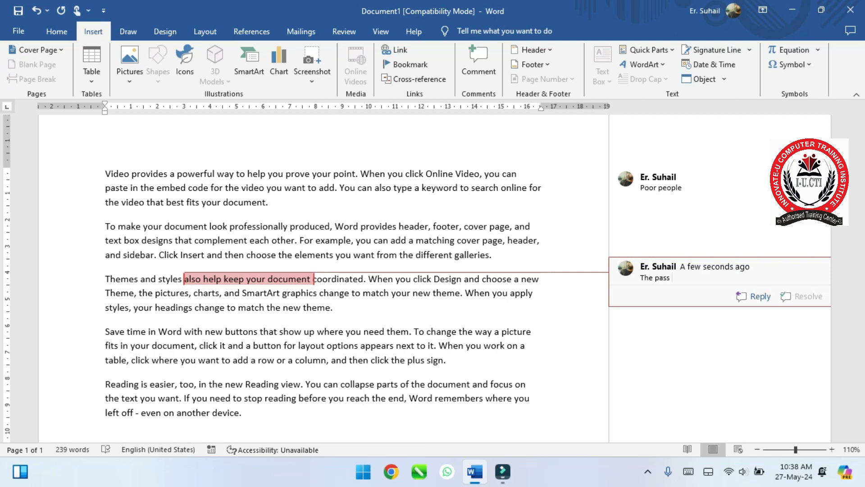
pyautogui.click(336, 332)
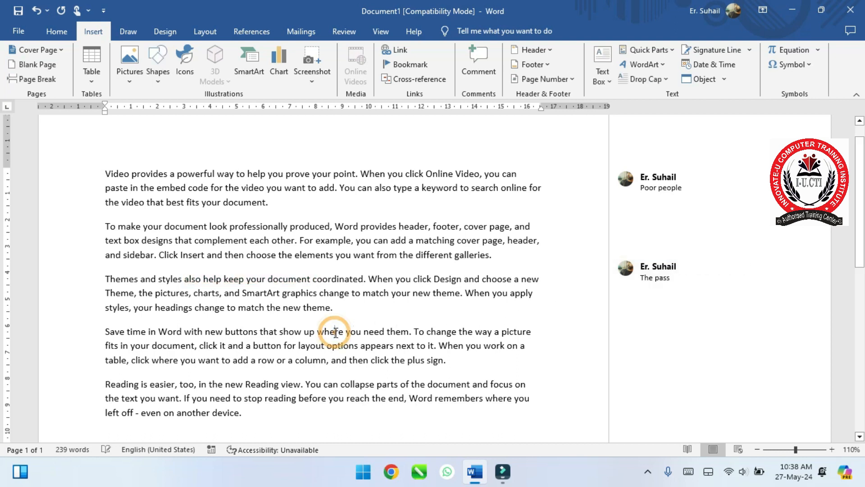
# - Delete the "The pass" and "Poor people" comments from the document
pyautogui.click(662, 275)
pyautogui.tripleClick(668, 275)
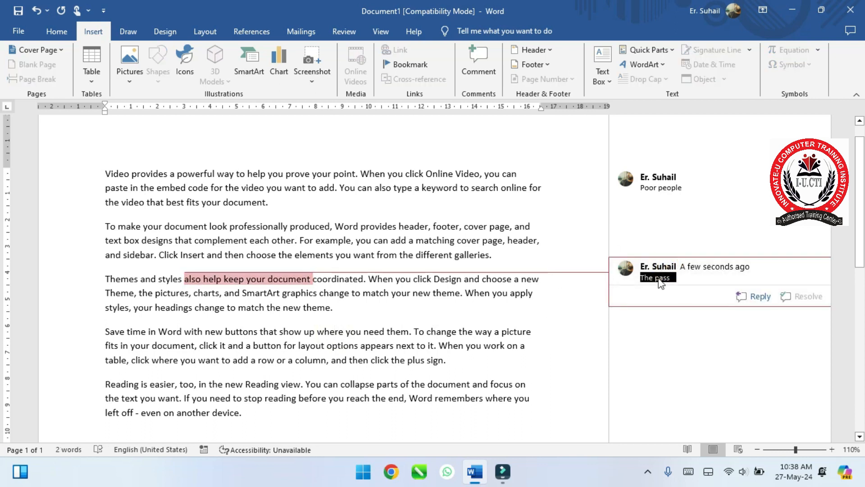
pyautogui.rightClick(697, 271)
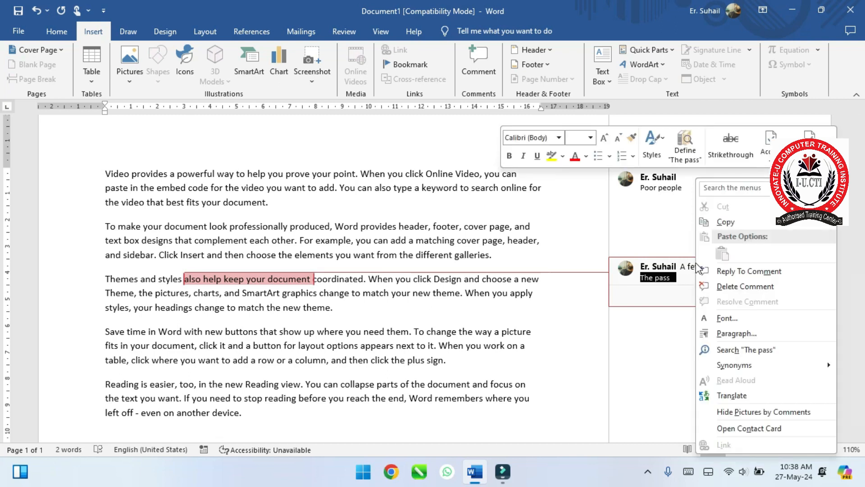
pyautogui.click(731, 287)
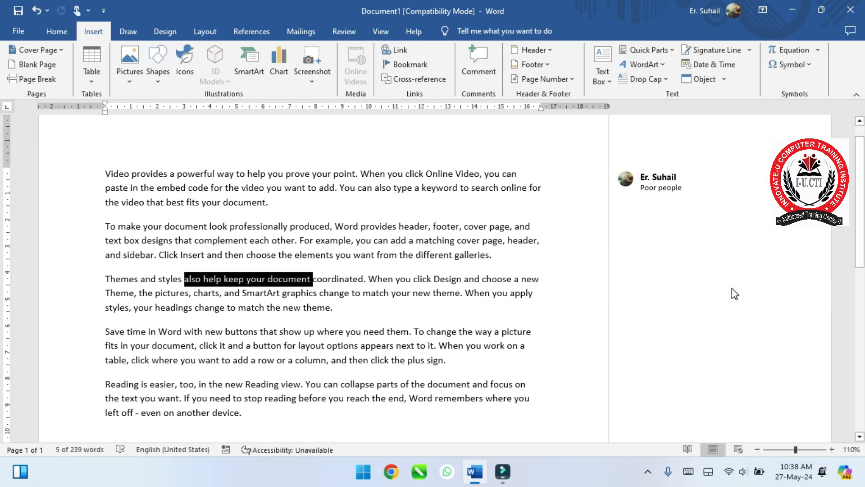
pyautogui.rightClick(693, 180)
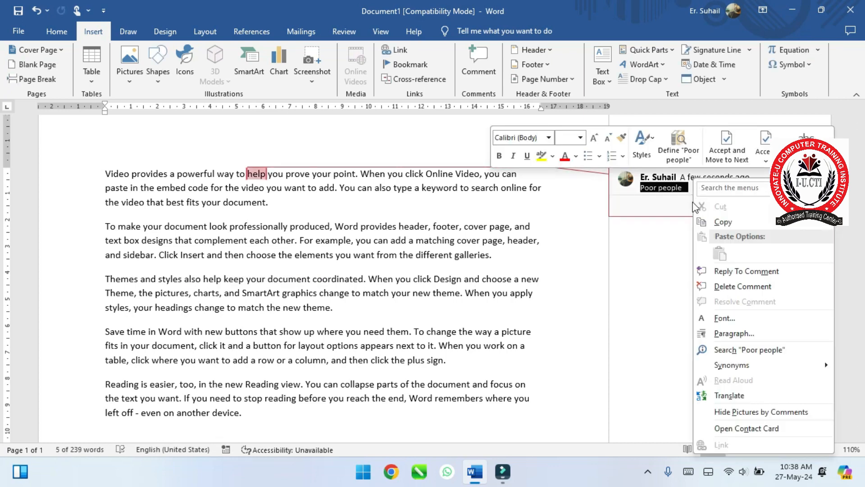
pyautogui.click(704, 283)
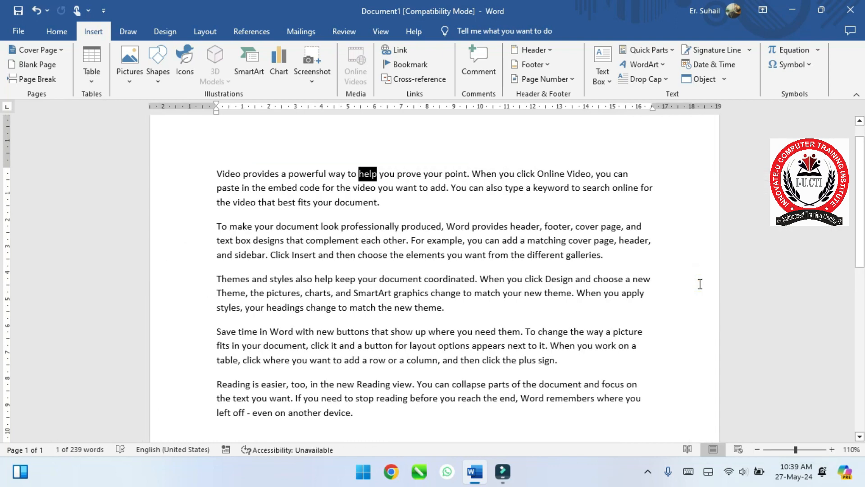
pyautogui.click(393, 271)
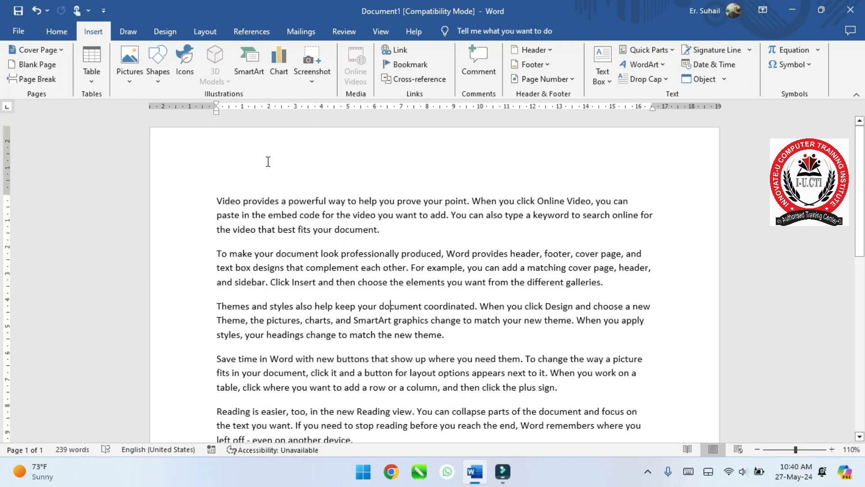
# - Insert the built-in Blank header into the document
pyautogui.click(541, 47)
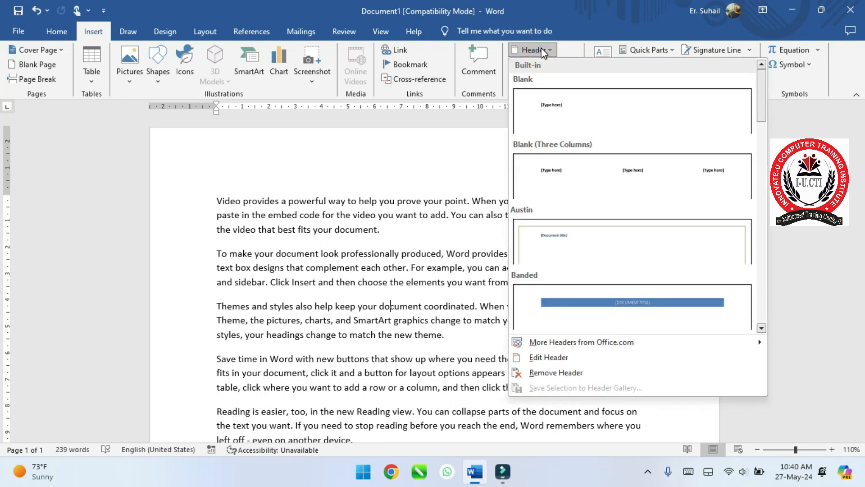
pyautogui.scroll(-6, 589, 185)
pyautogui.scroll(3, 590, 187)
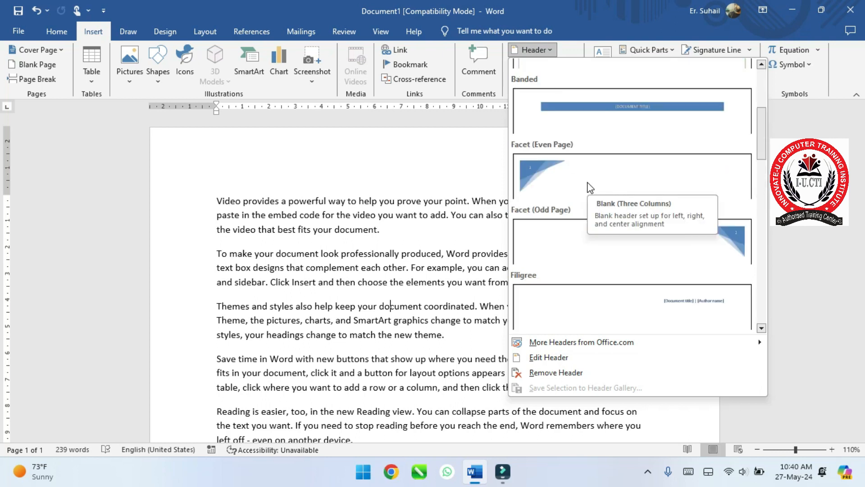
pyautogui.scroll(4, 590, 187)
pyautogui.scroll(-6, 590, 187)
pyautogui.scroll(3, 590, 187)
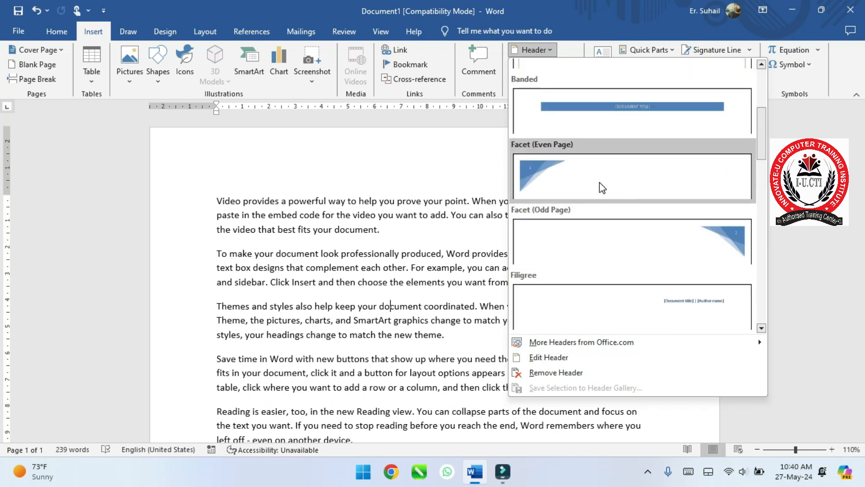
pyautogui.scroll(3, 599, 182)
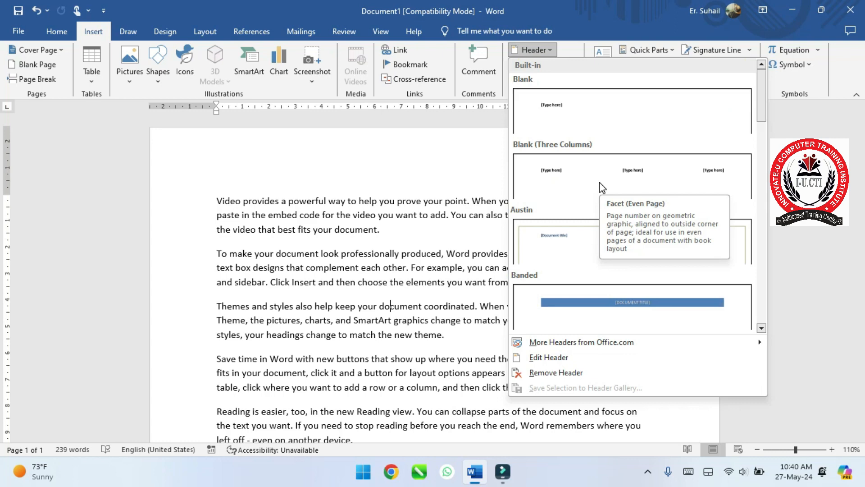
pyautogui.click(584, 133)
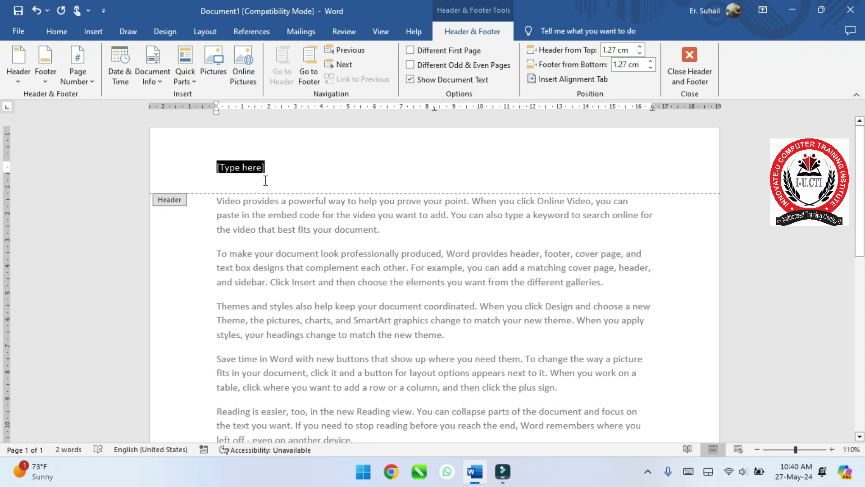
# - Replace the header's placeholder text with "FIRST PAGE" in capitals
pyautogui.press('capslock')
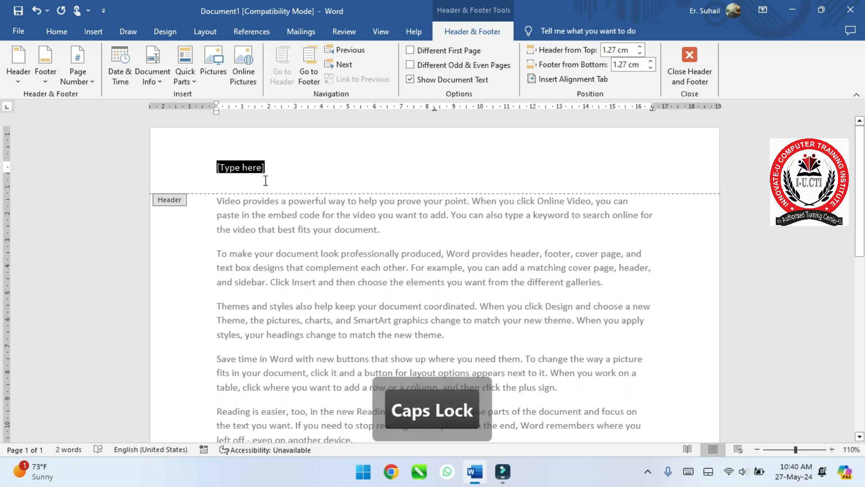
pyautogui.write('P')
pyautogui.press('BackSpace')
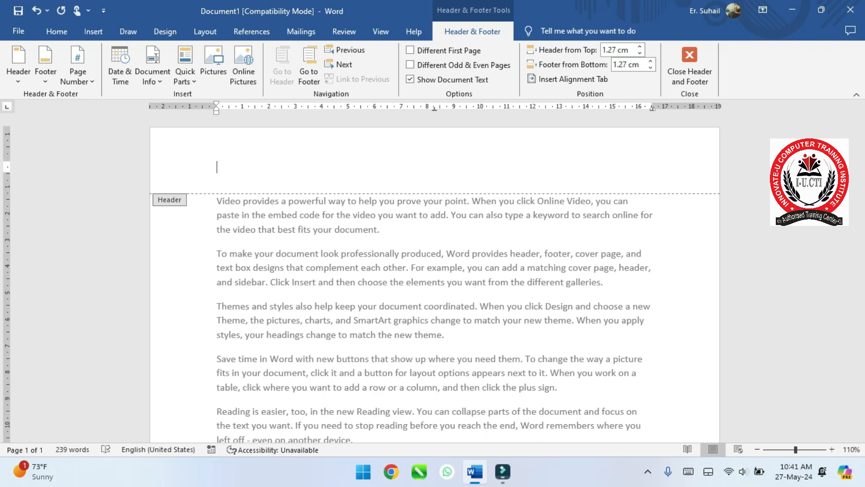
pyautogui.write('FIRST')
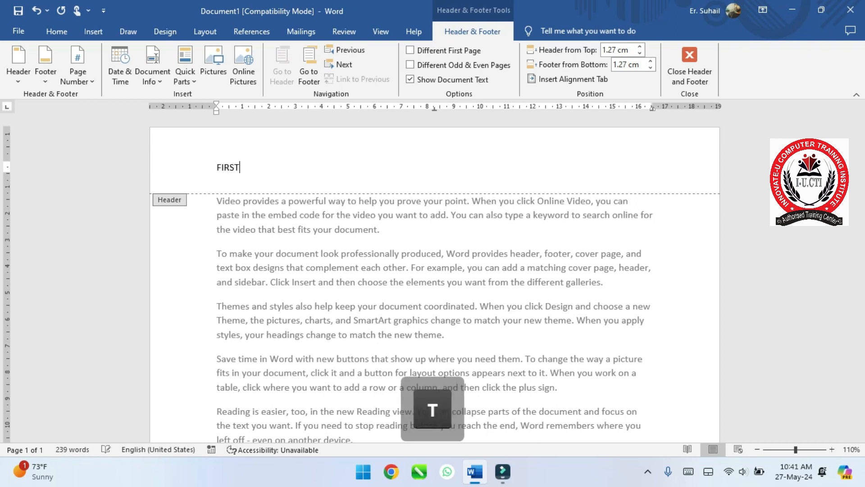
pyautogui.write(' PAGE')
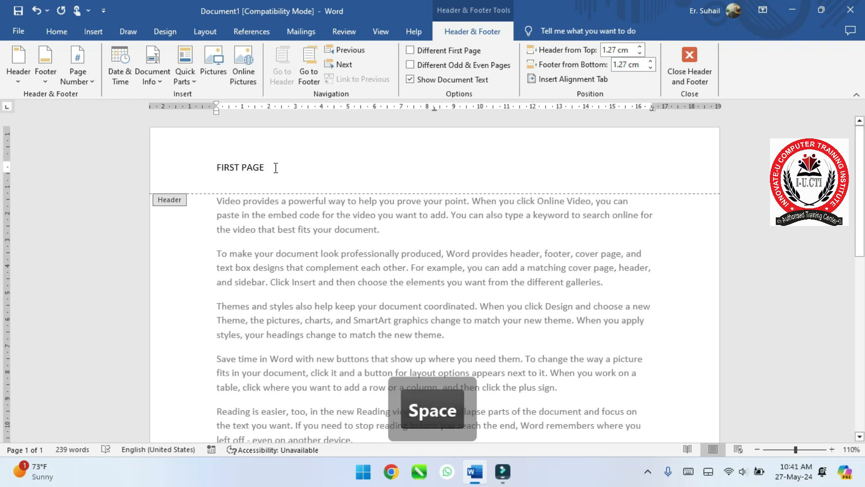
# - Center the "FIRST PAGE" text in the header
pyautogui.click(201, 175)
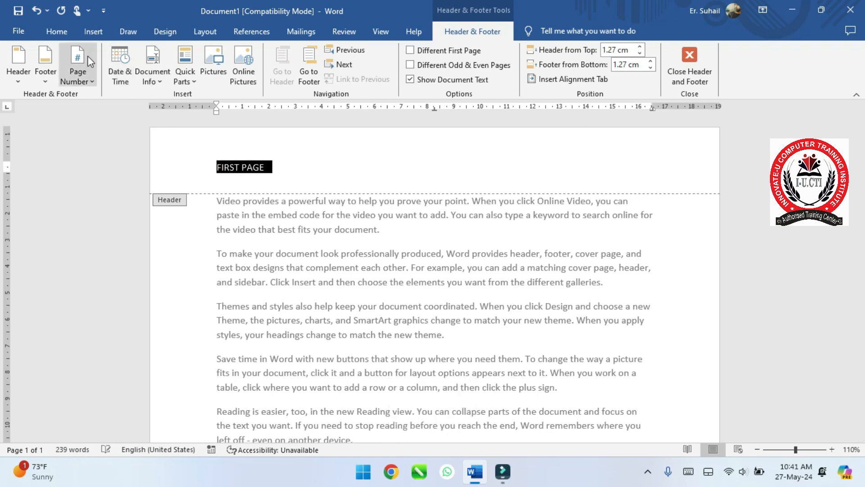
pyautogui.click(56, 32)
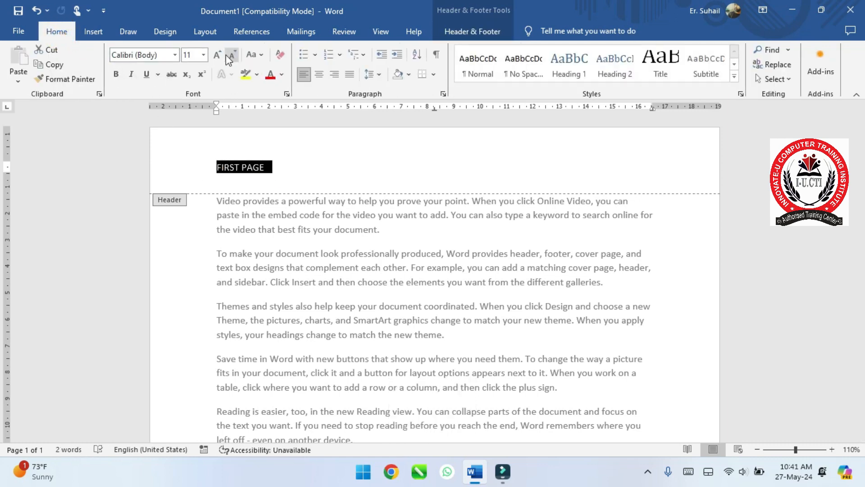
pyautogui.click(320, 74)
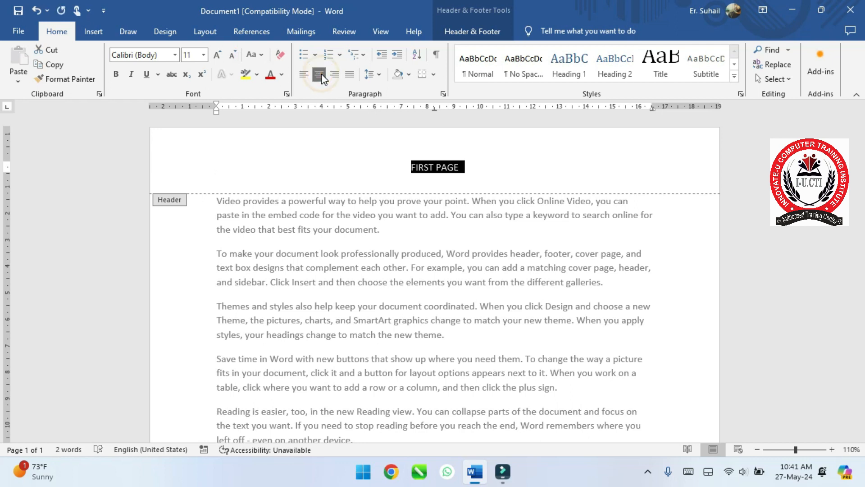
# - Replace the header text with "INNOVATE-U" and select all of the header's content
pyautogui.write('INNO')
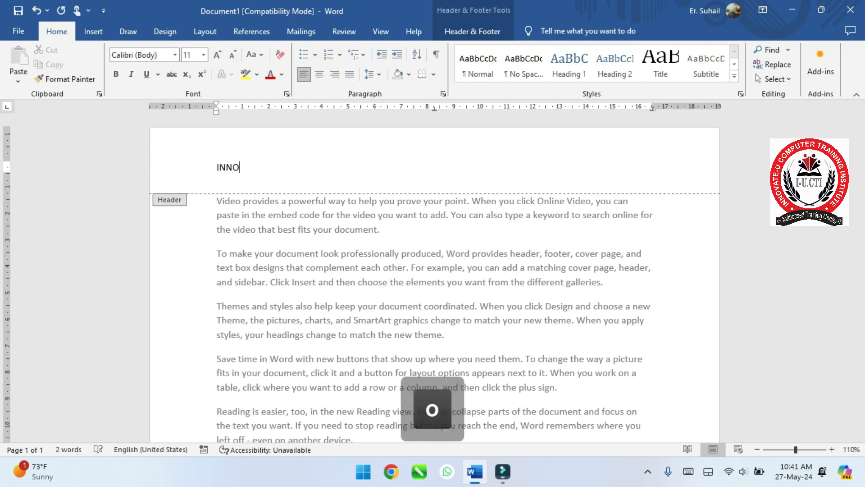
pyautogui.write('VATE-U')
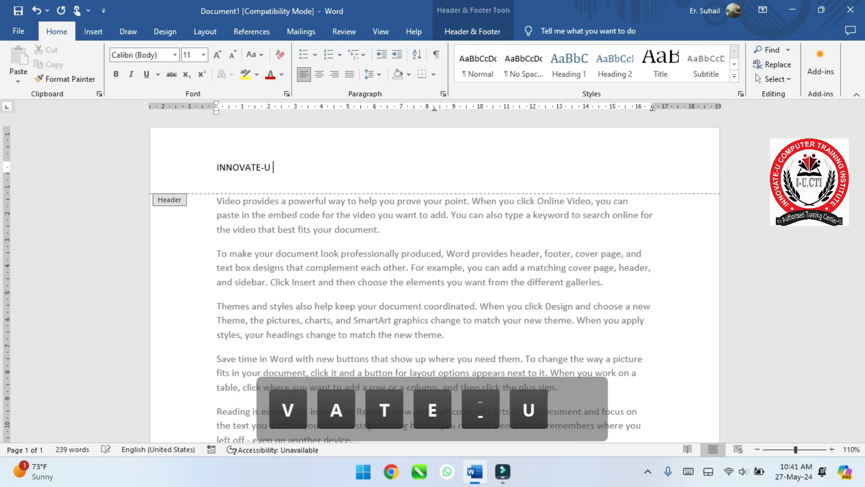
pyautogui.hotkey('ctrl', 'a')
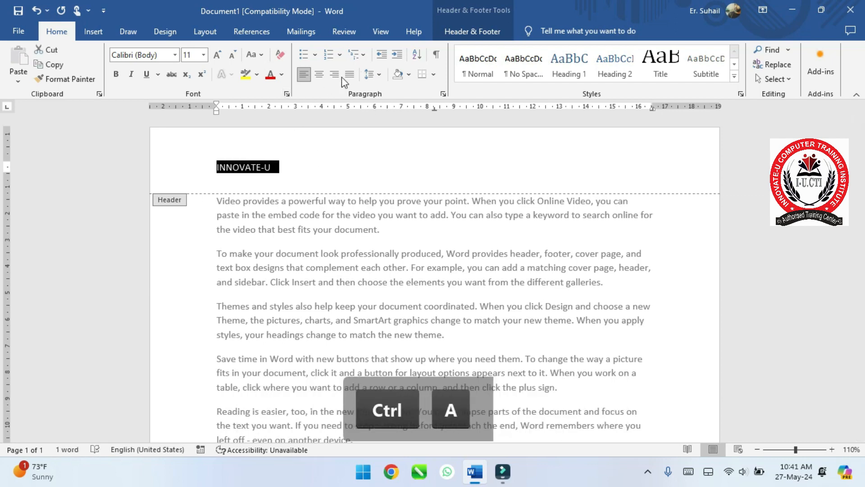
# - Center the header text "INNOVATE-U" and set it in Algerian at 22 pt
pyautogui.click(319, 74)
pyautogui.click(217, 54)
pyautogui.click(217, 55)
pyautogui.click(217, 55)
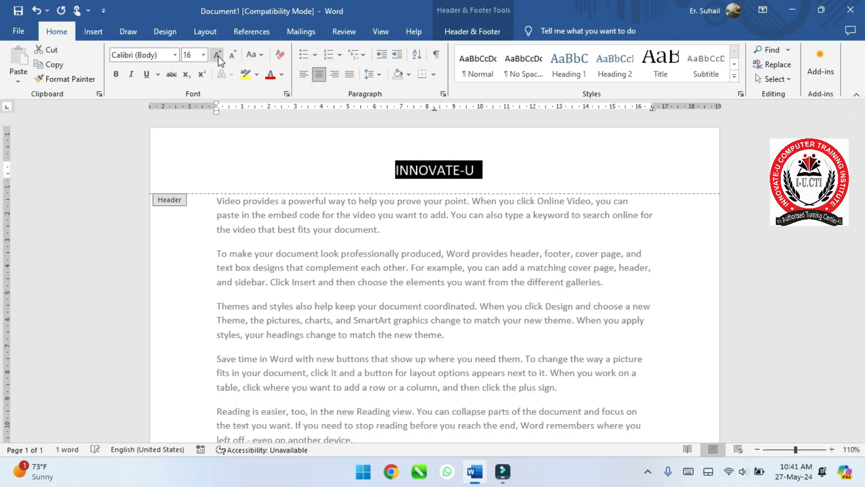
pyautogui.click(217, 54)
pyautogui.click(216, 54)
pyautogui.click(217, 55)
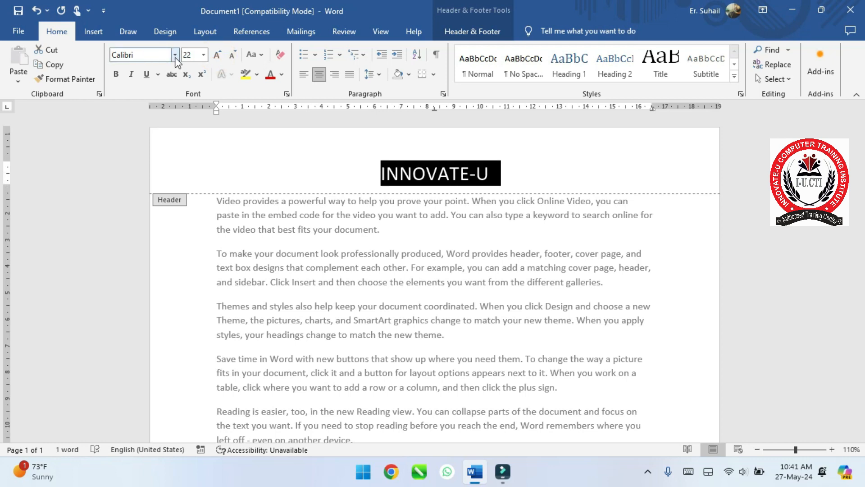
pyautogui.click(175, 55)
pyautogui.click(156, 135)
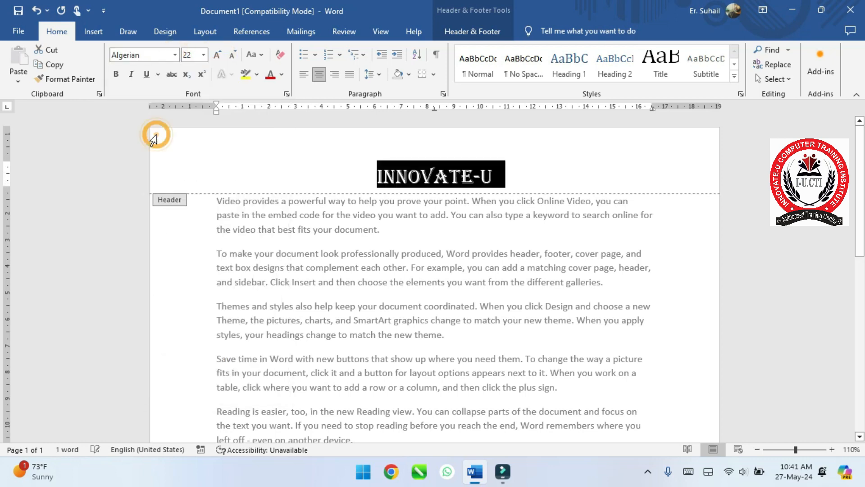
# - Add a second header line reading "COMPUTER TRAINING INSTITUTE" below "INNOVATE-U"
pyautogui.click(509, 175)
pyautogui.press('Return')
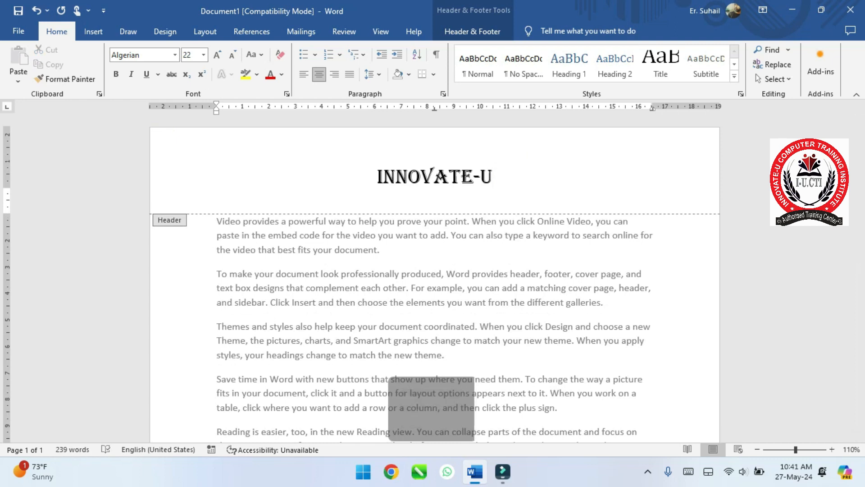
pyautogui.write('COMPUTER')
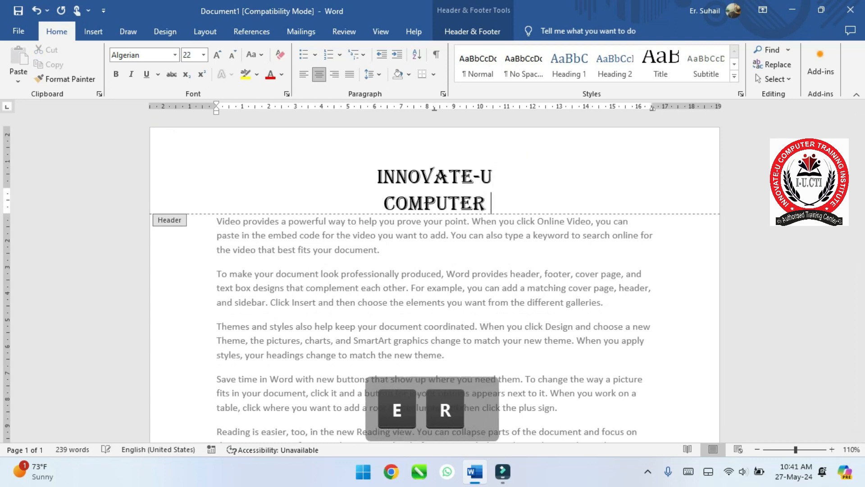
pyautogui.write(' TRAINING')
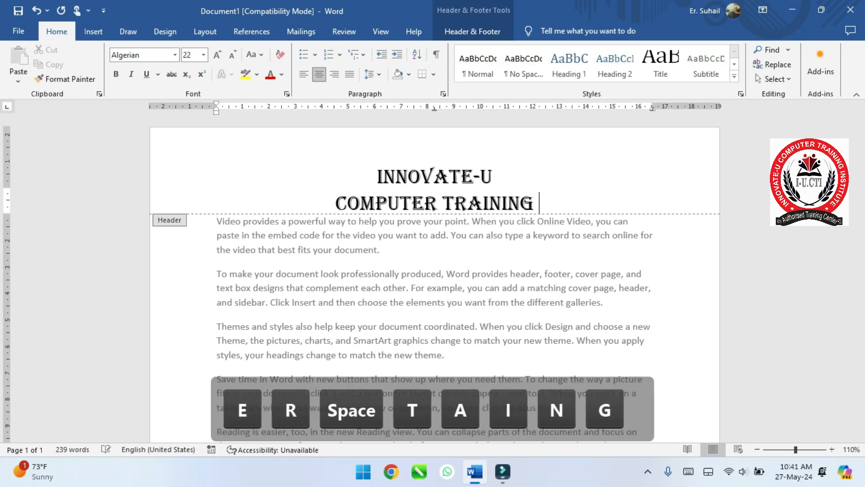
pyautogui.write(' INSTITUTE')
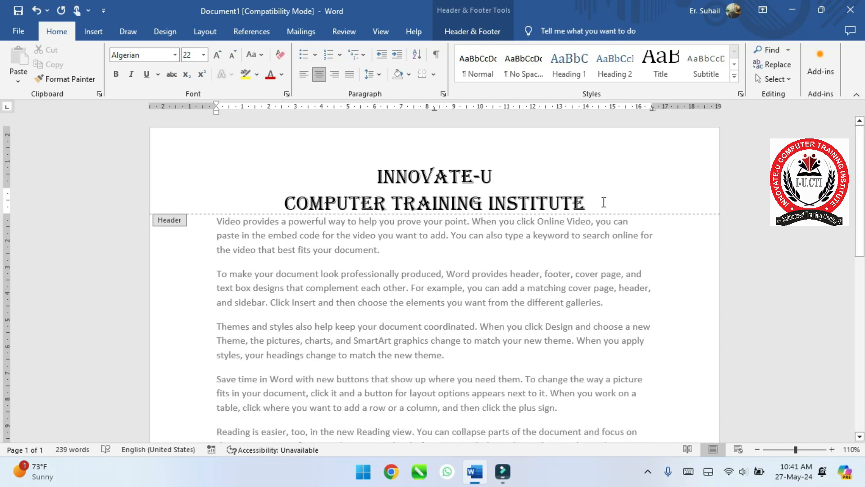
# - Set the header's second line, "COMPUTER TRAINING INSTITUTE", in Times New Roman at 18 pt
pyautogui.moveTo(593, 202); pyautogui.dragTo(319, 218)
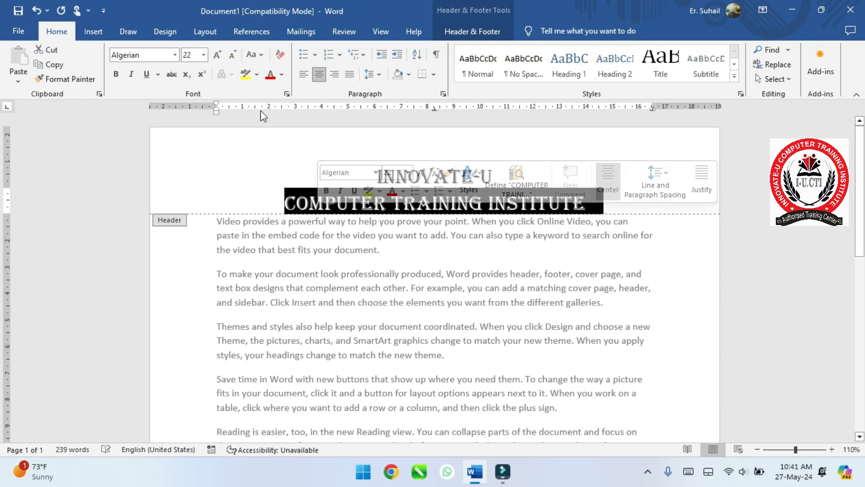
pyautogui.click(175, 54)
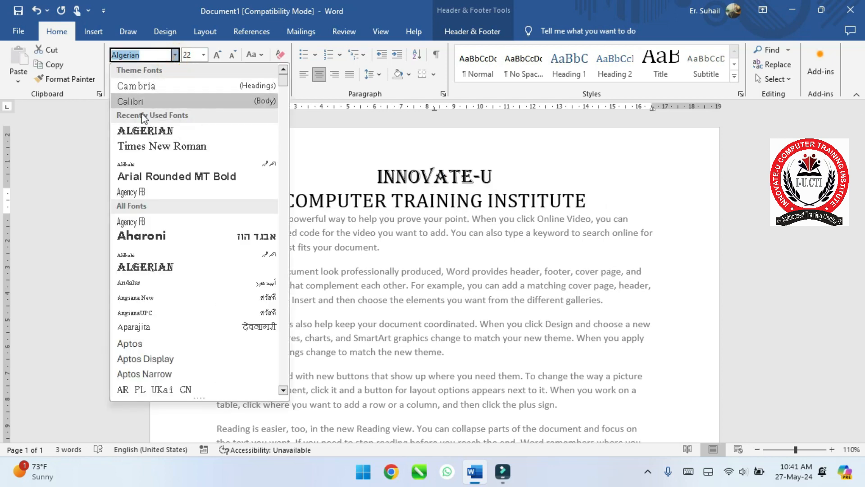
pyautogui.click(142, 147)
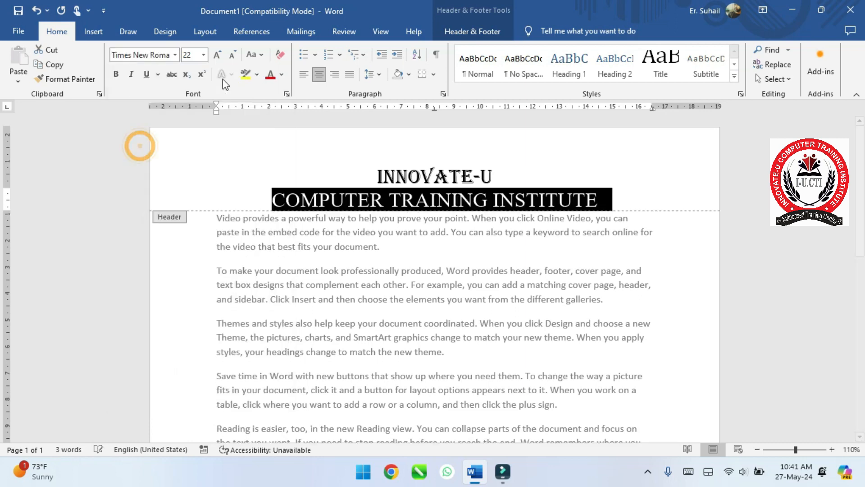
pyautogui.click(232, 54)
pyautogui.click(233, 55)
# - Change the second header line to Capitalize Each Word, underline it and color it red
pyautogui.click(251, 55)
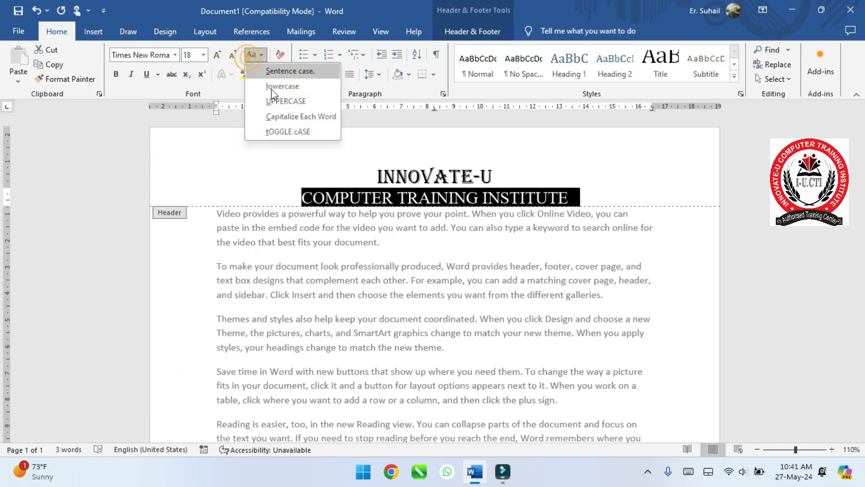
pyautogui.click(281, 114)
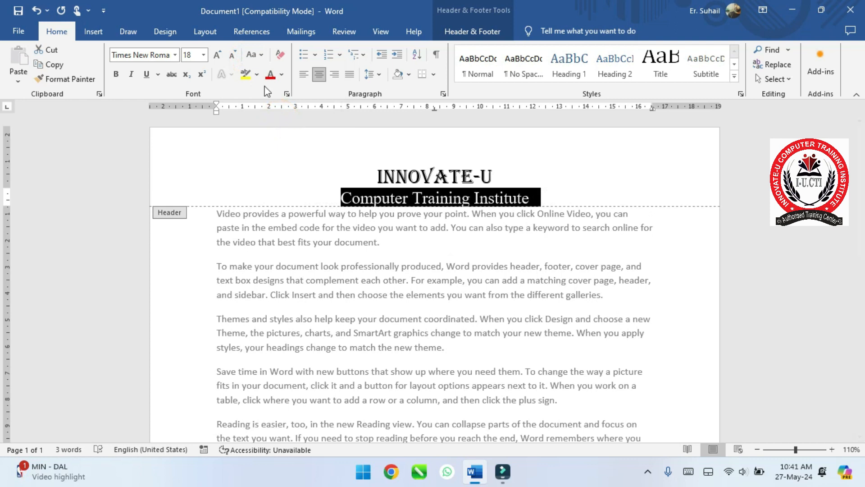
pyautogui.click(146, 74)
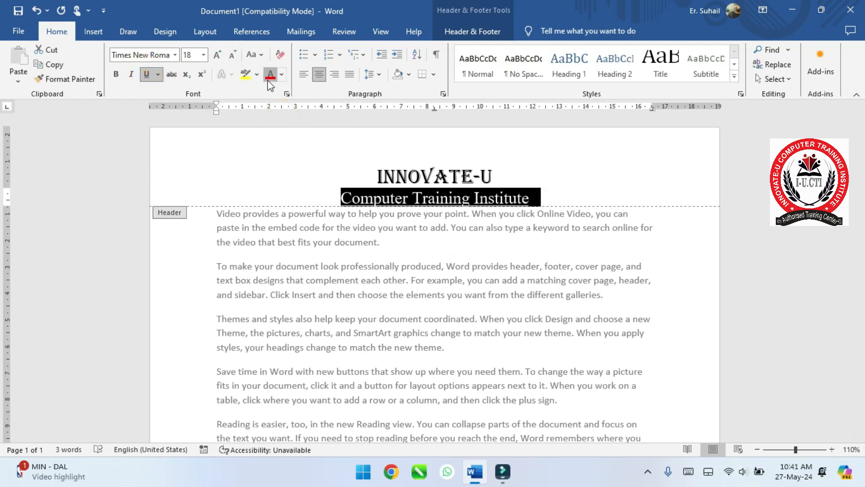
pyautogui.click(270, 74)
pyautogui.click(508, 181)
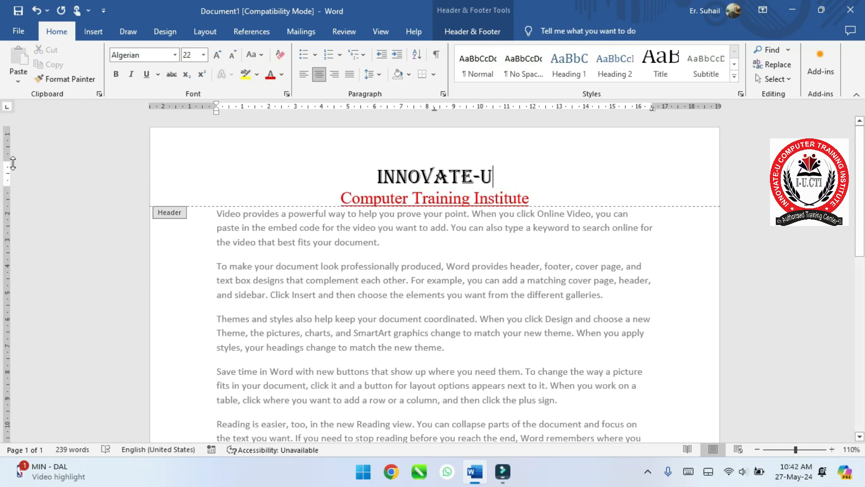
# - Move the header up to about 0.25 cm from the top edge of the page and return to the body text
pyautogui.moveTo(8, 161); pyautogui.dragTo(8, 129)
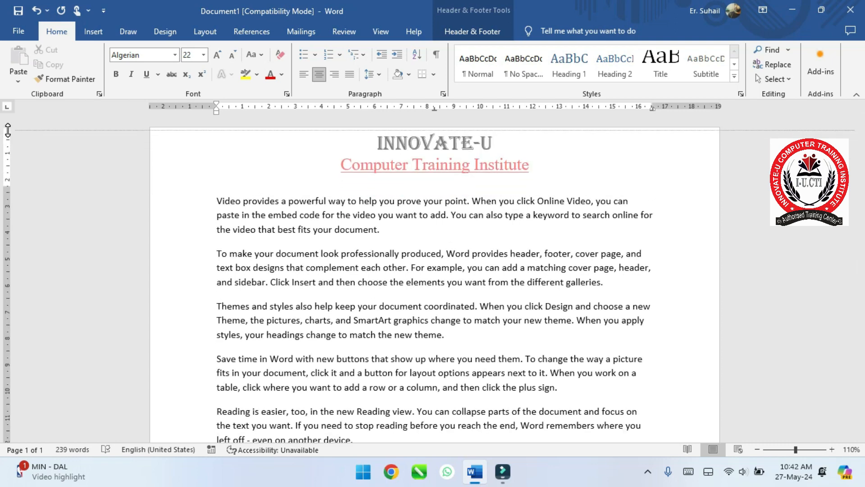
pyautogui.moveTo(8, 129); pyautogui.dragTo(8, 135)
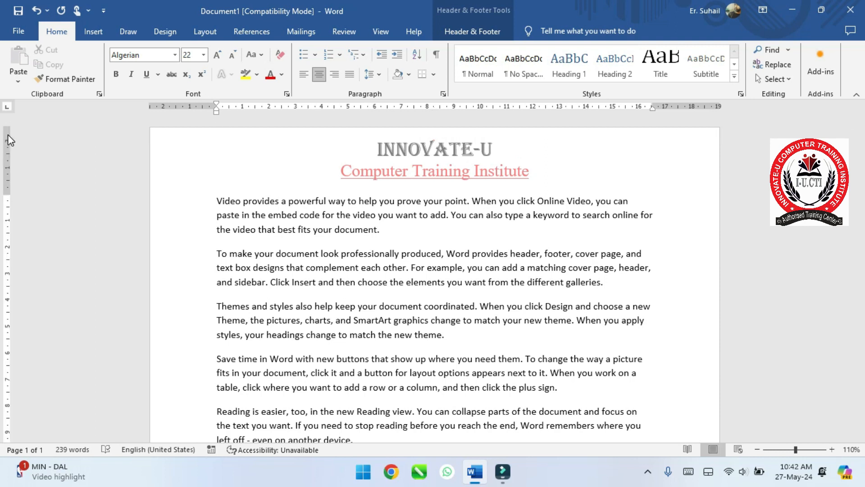
pyautogui.press('Escape')
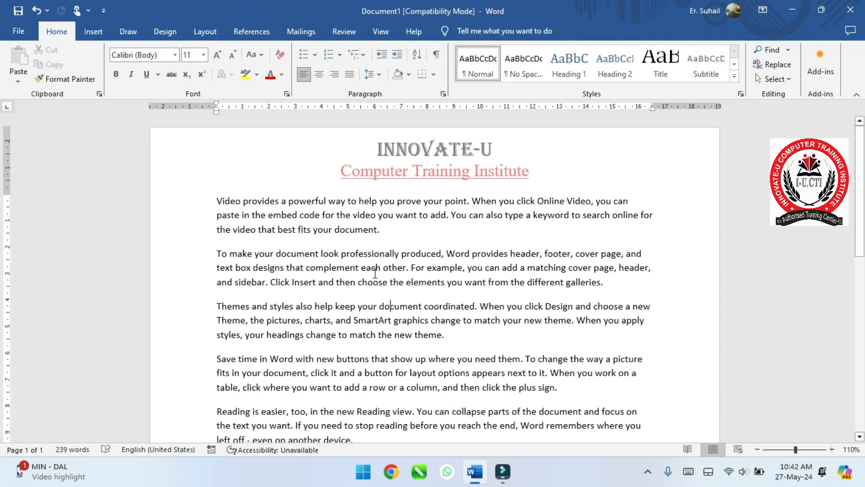
pyautogui.click(375, 270)
pyautogui.doubleClick(376, 271)
pyautogui.click(394, 303)
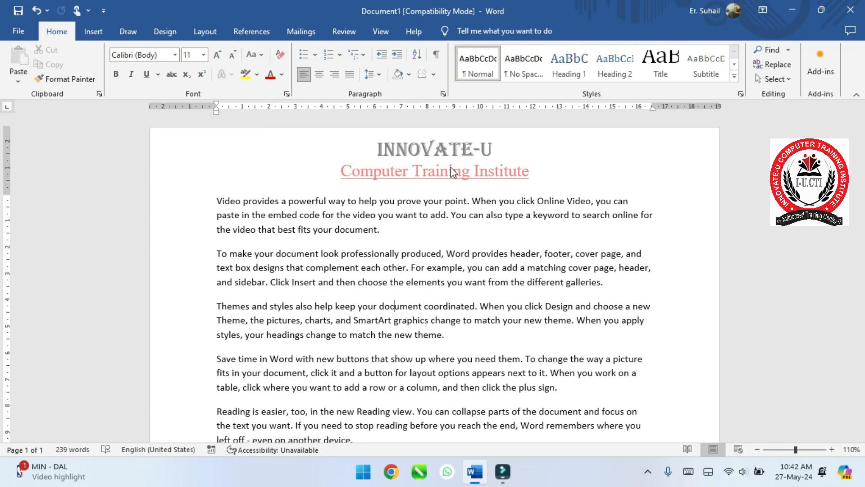
# - Add two blank pages after the last paragraph using page breaks
pyautogui.keyDown('ctrl'); pyautogui.scroll(-6, 452, 172); pyautogui.keyUp('ctrl')
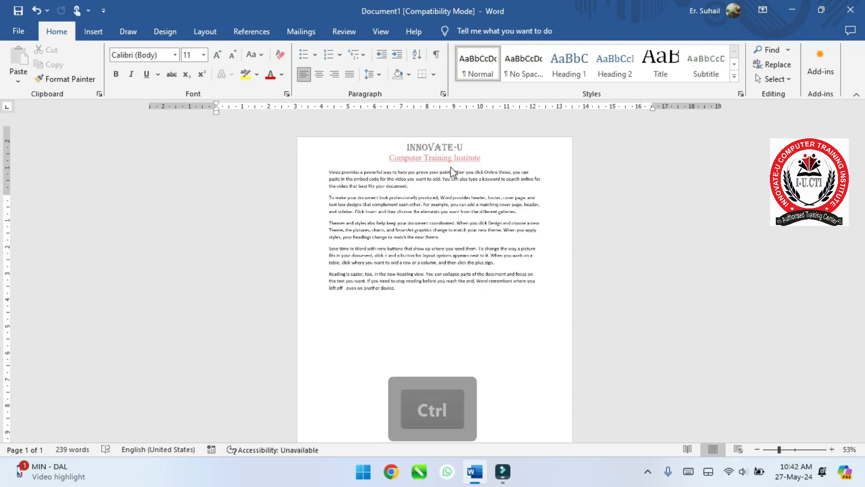
pyautogui.click(413, 272)
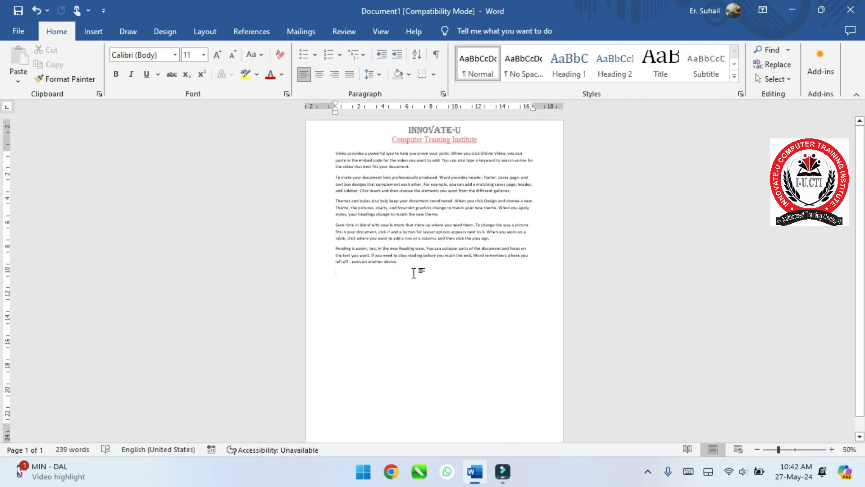
pyautogui.press('Return')
pyautogui.hotkey('ctrl', 'Return')
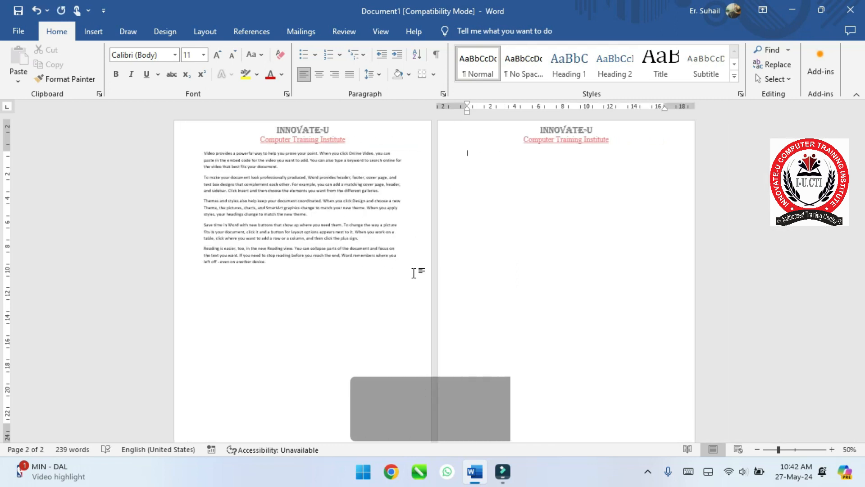
pyautogui.hotkey('ctrl', 'Return')
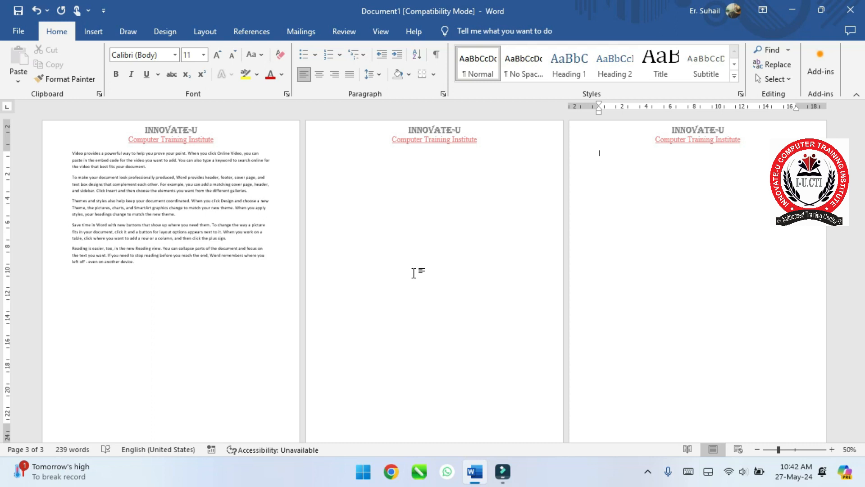
pyautogui.click(102, 38)
pyautogui.click(546, 67)
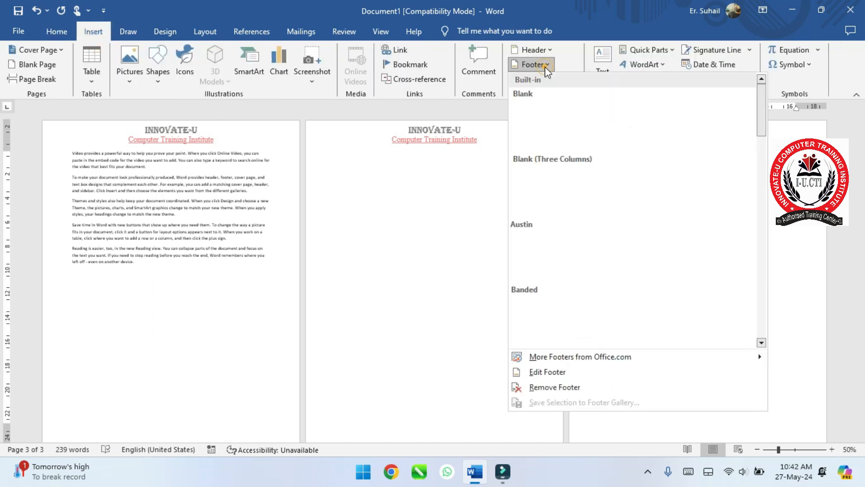
pyautogui.click(414, 172)
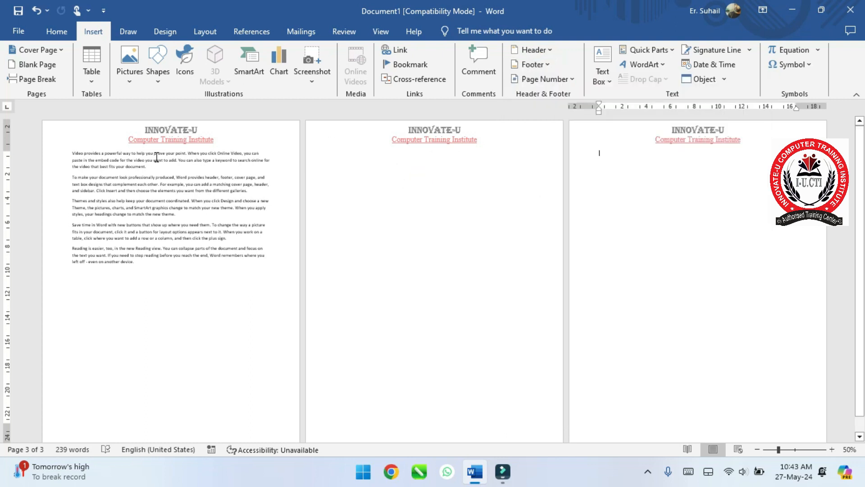
# - Open the first page's header for editing, close it again and return to the end of the body text
pyautogui.doubleClick(130, 141)
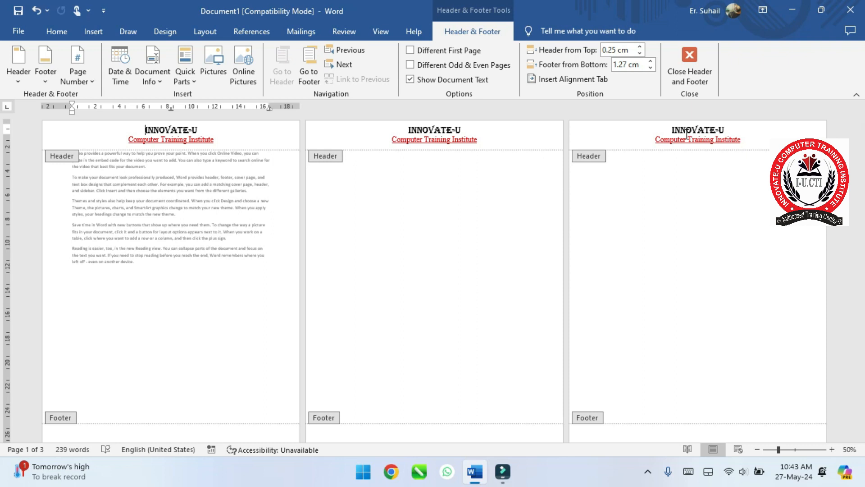
pyautogui.click(696, 72)
pyautogui.scroll(-1, 172, 299)
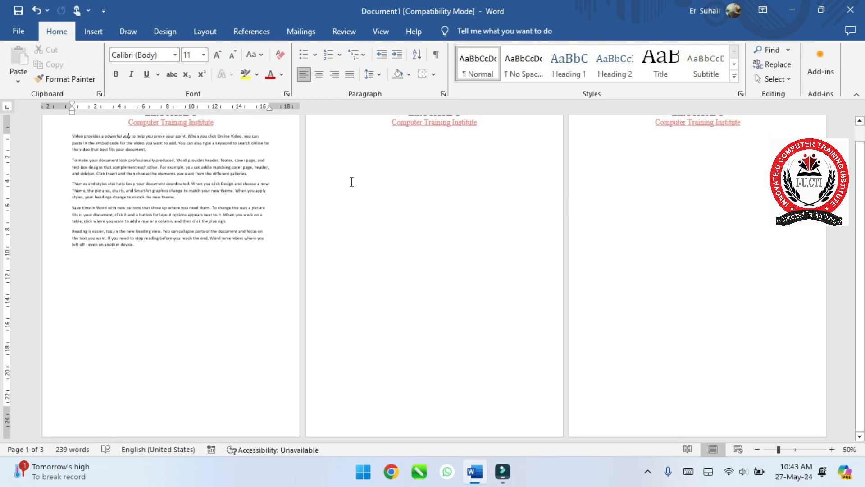
pyautogui.click(93, 31)
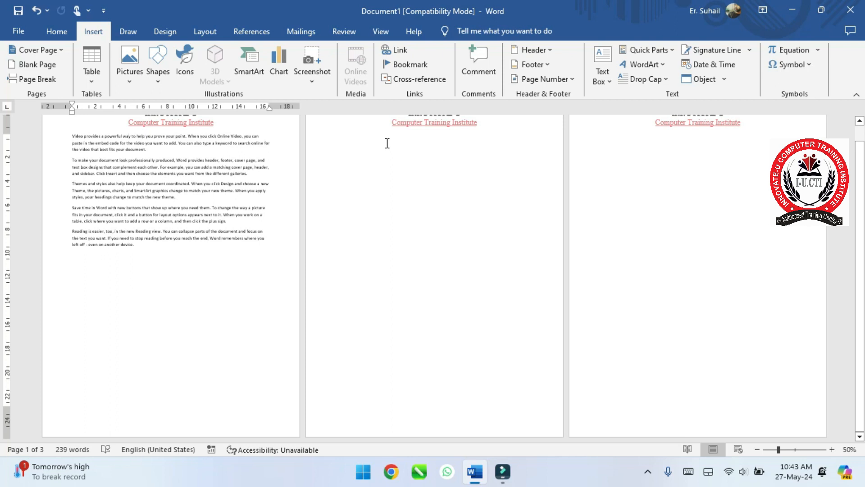
pyautogui.click(201, 259)
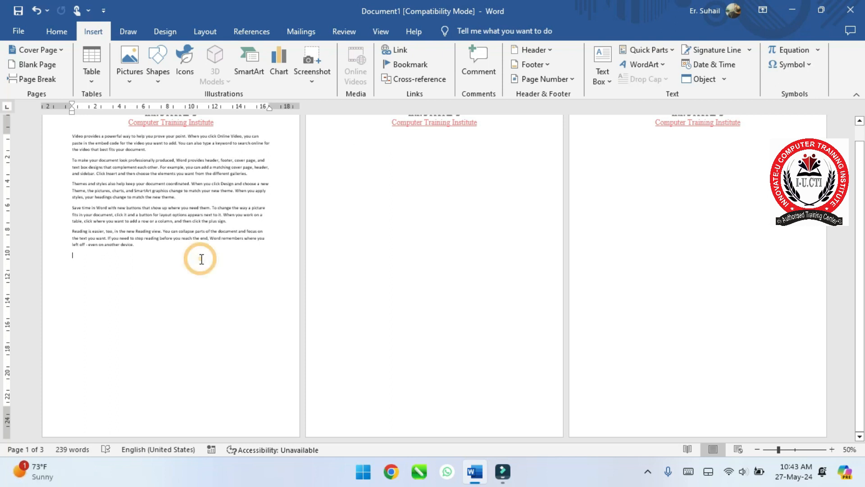
# - Open the first page's footer area for editing and return to the body text
pyautogui.doubleClick(76, 425)
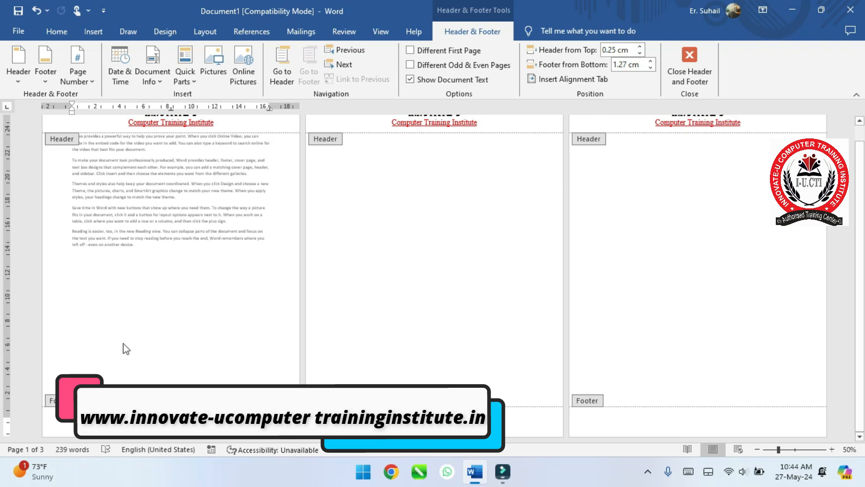
pyautogui.doubleClick(169, 255)
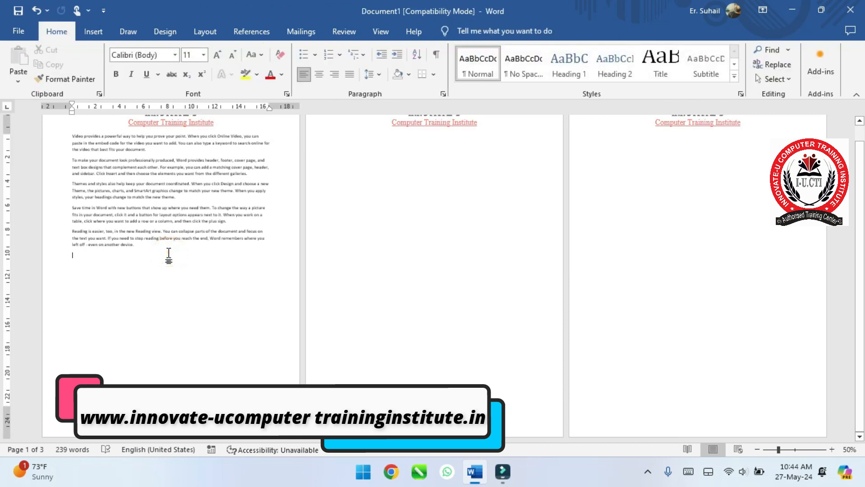
pyautogui.scroll(-1, 169, 257)
pyautogui.scroll(1, 169, 257)
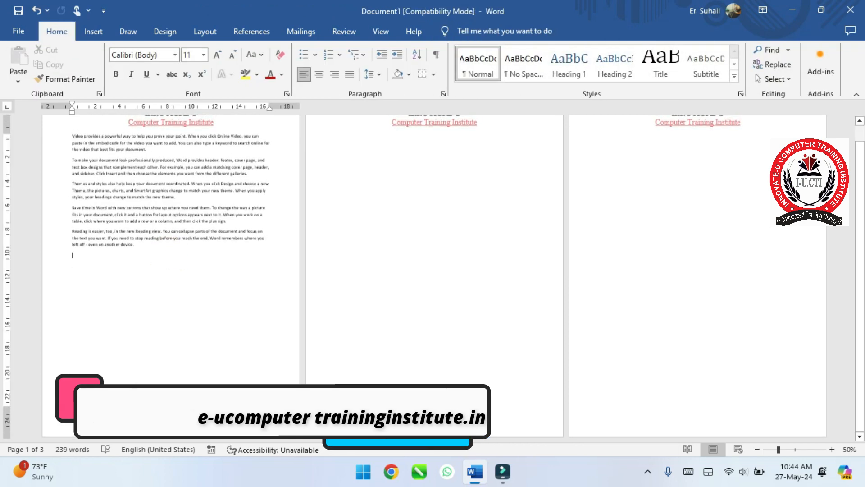
# - Open the first page's footer area and insert the built-in Integral footer
pyautogui.doubleClick(131, 418)
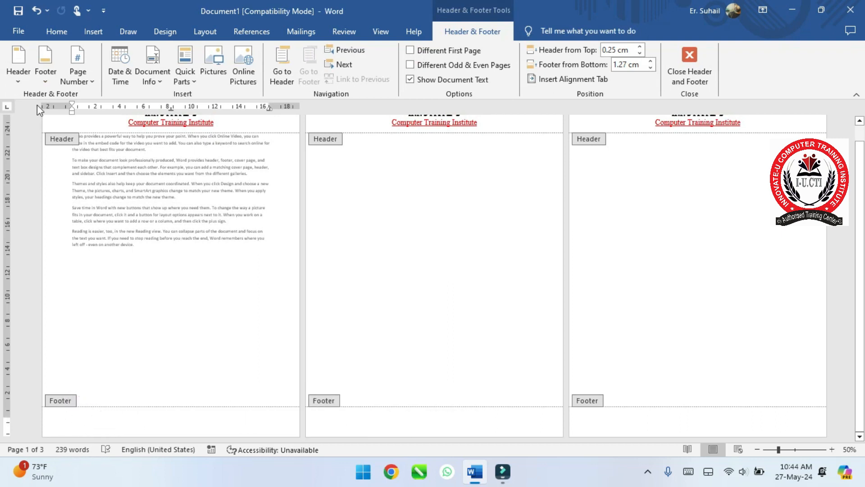
pyautogui.click(48, 79)
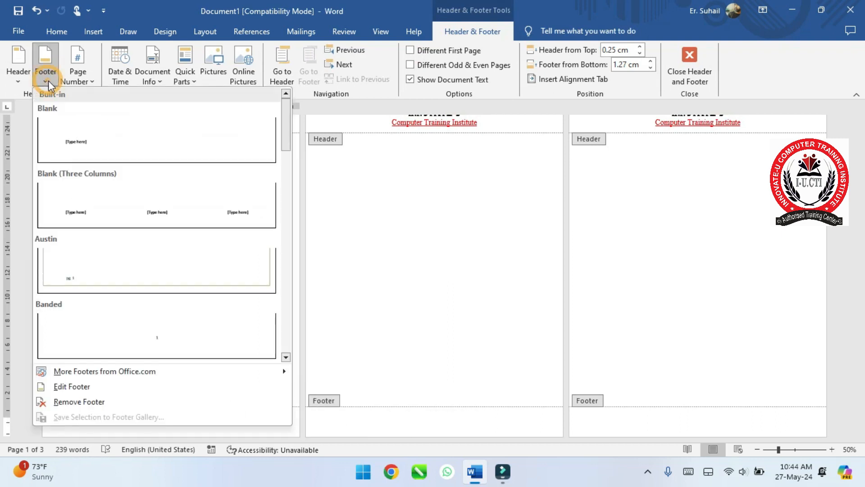
pyautogui.scroll(-5, 89, 330)
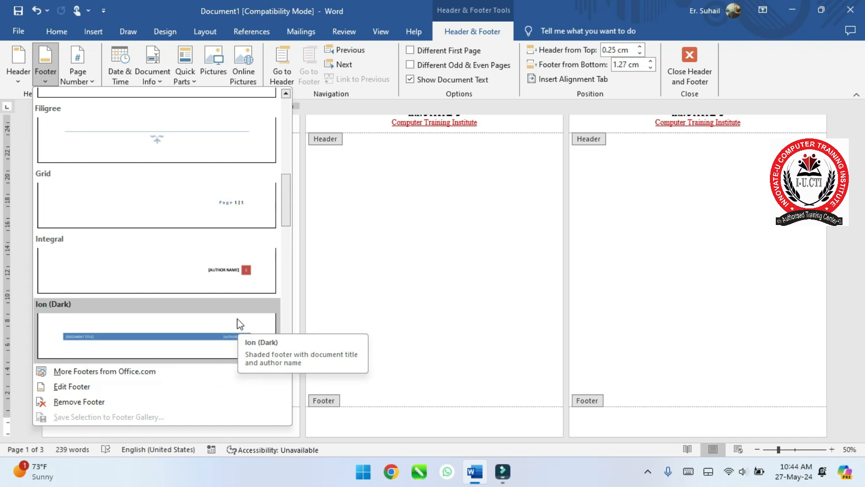
pyautogui.click(197, 269)
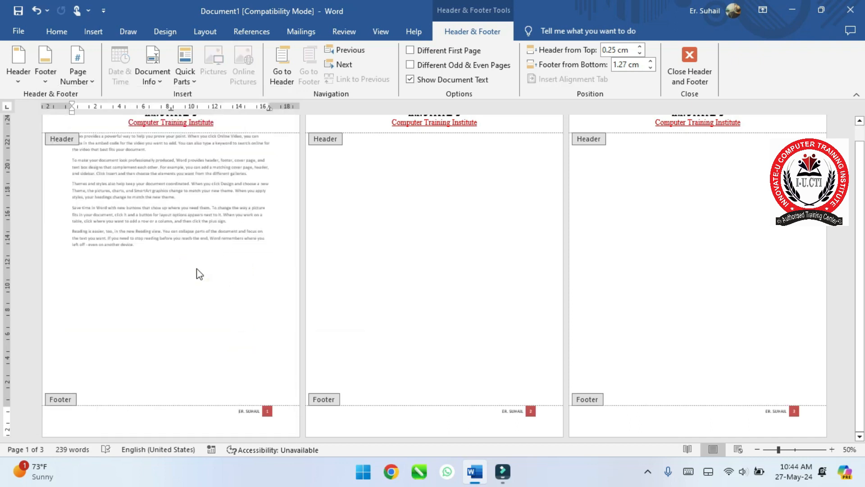
# - Return to the body text and examine the inserted footer and its page number on each page
pyautogui.click(696, 65)
pyautogui.scroll(10, 270, 340)
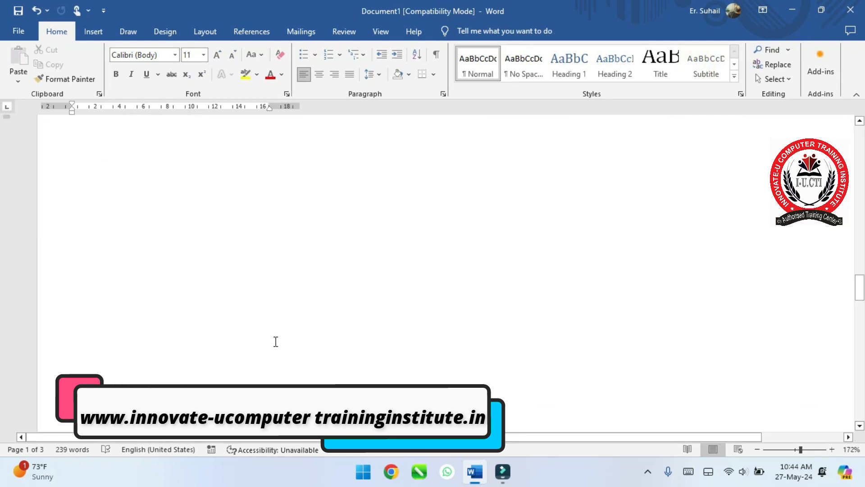
pyautogui.scroll(-8, 512, 345)
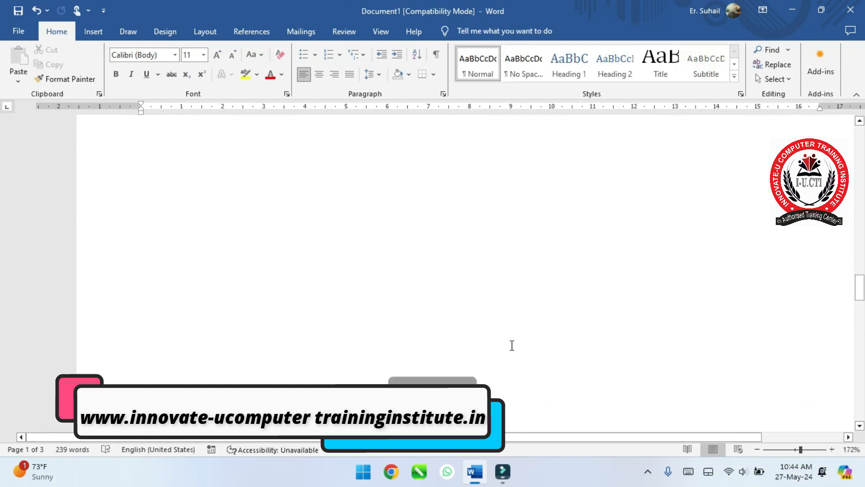
pyautogui.scroll(3, 512, 345)
pyautogui.scroll(-5, 512, 345)
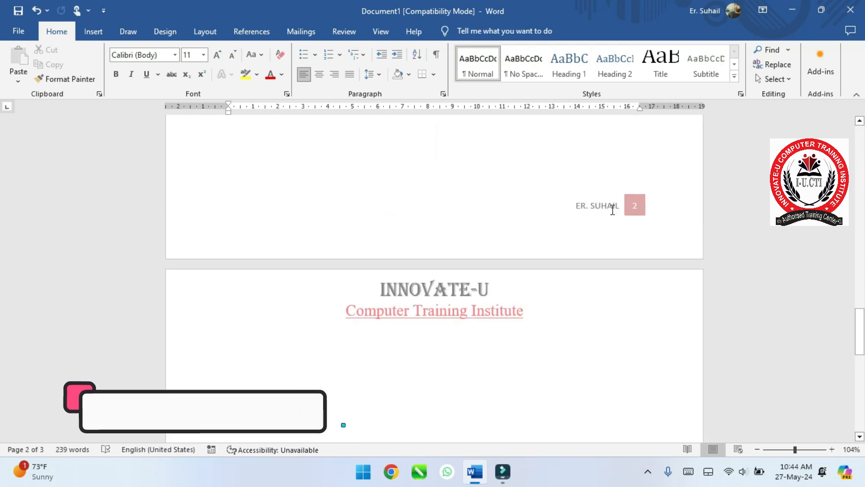
pyautogui.scroll(-10, 605, 296)
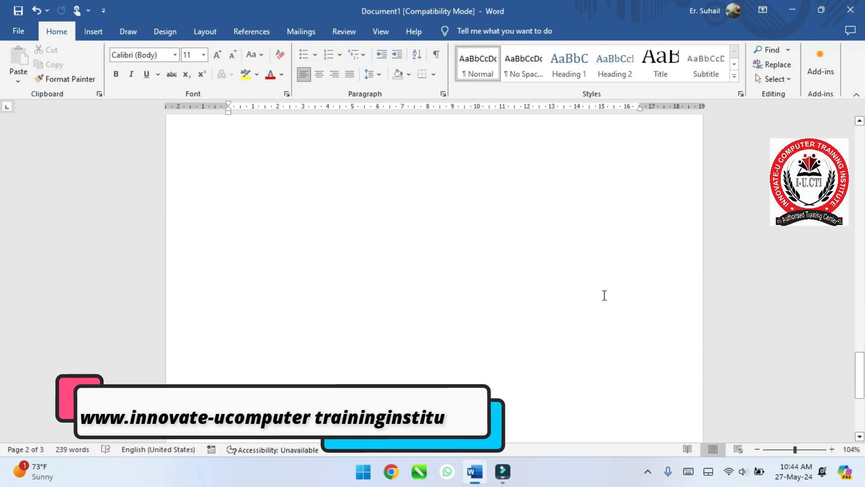
pyautogui.scroll(-10, 557, 326)
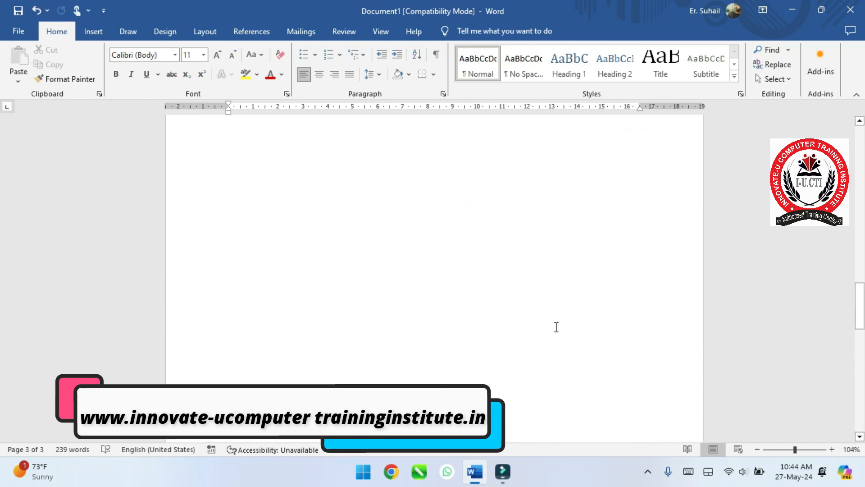
pyautogui.scroll(2, 556, 327)
pyautogui.scroll(-8, 557, 326)
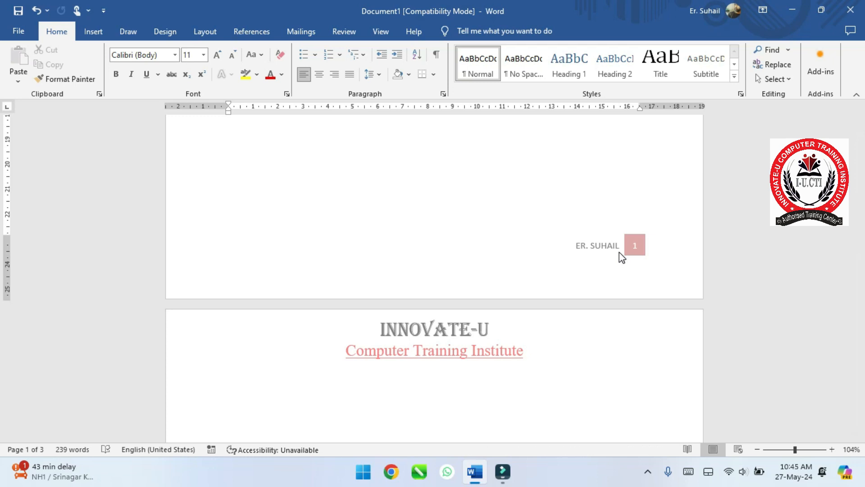
# - Open the first page's footer at its author field, close it again and show all three pages together
pyautogui.doubleClick(614, 250)
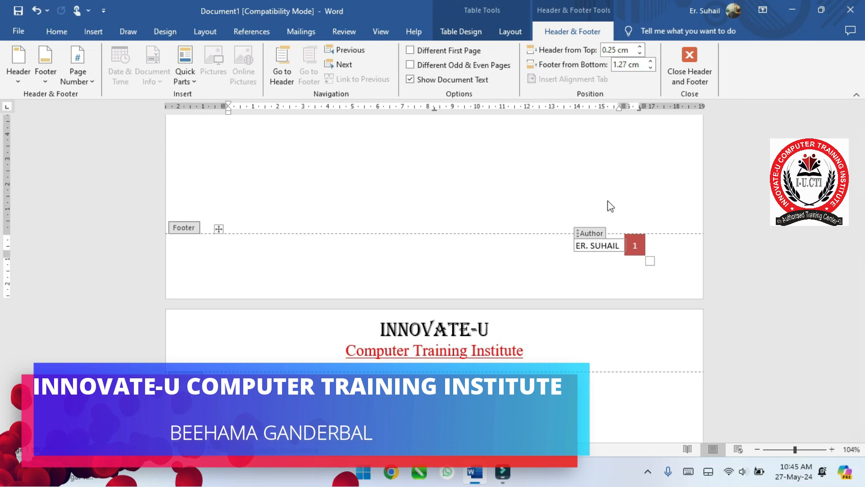
pyautogui.click(690, 64)
pyautogui.scroll(-5, 487, 294)
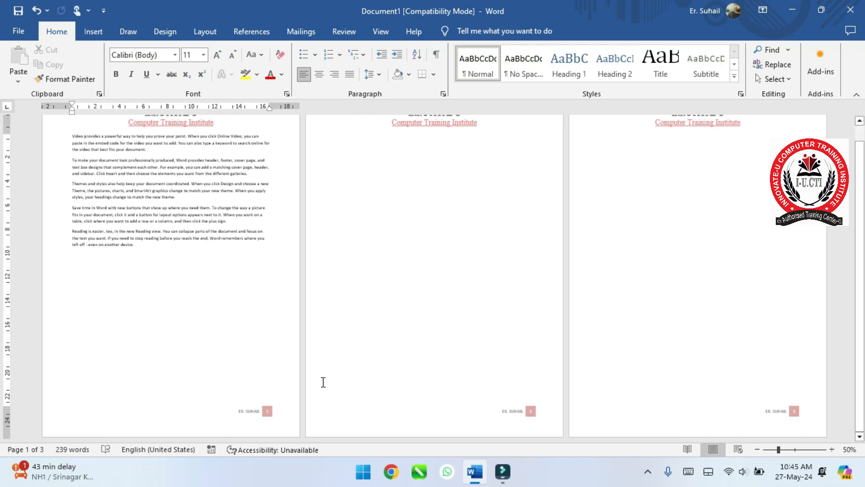
# - Open the first page's footer for editing and replace it with the built-in Banded footer
pyautogui.rightClick(237, 409)
pyautogui.doubleClick(199, 413)
pyautogui.click(46, 75)
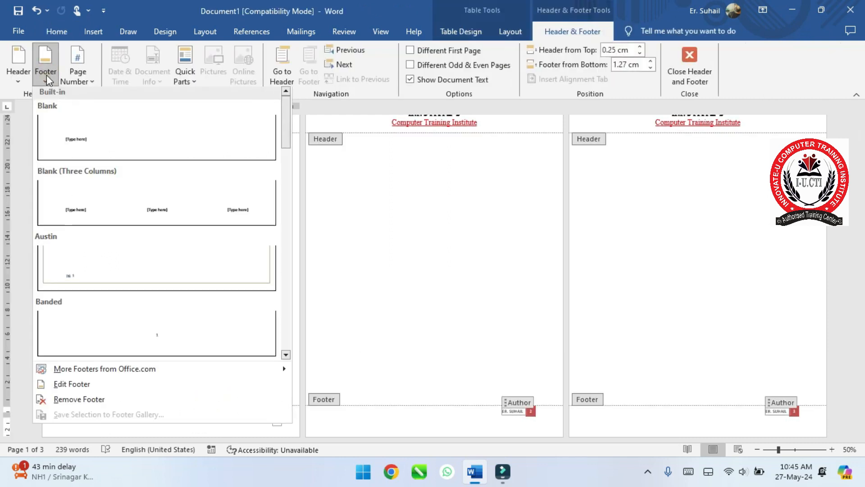
pyautogui.click(140, 346)
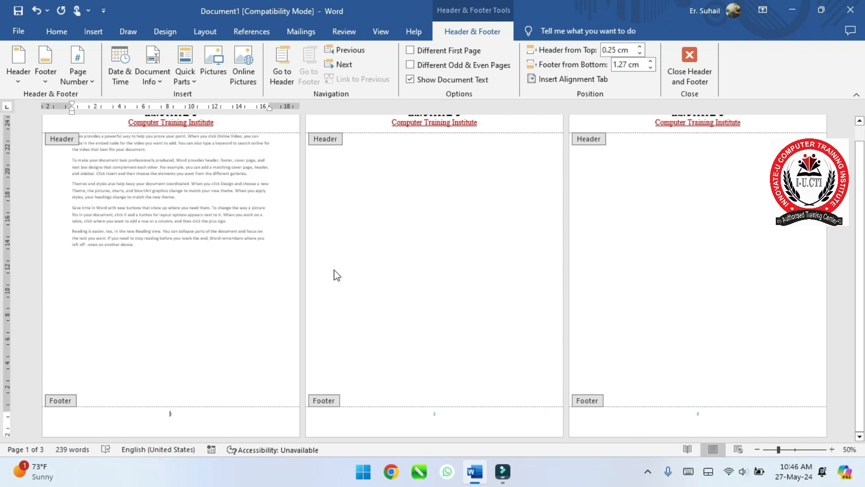
# - Add a line below "Computer Training Institute" in the header and insert the date and time there in M/D/YYYY h:mm:ss AM format
pyautogui.scroll(1, 334, 274)
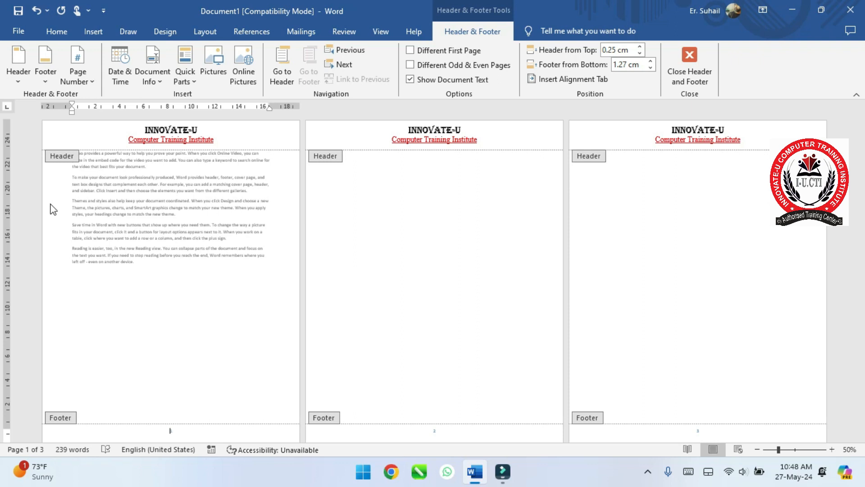
pyautogui.keyDown('ctrl'); pyautogui.scroll(4, 125, 199); pyautogui.keyUp('ctrl')
pyautogui.keyDown('ctrl'); pyautogui.scroll(2, 125, 198); pyautogui.keyUp('ctrl')
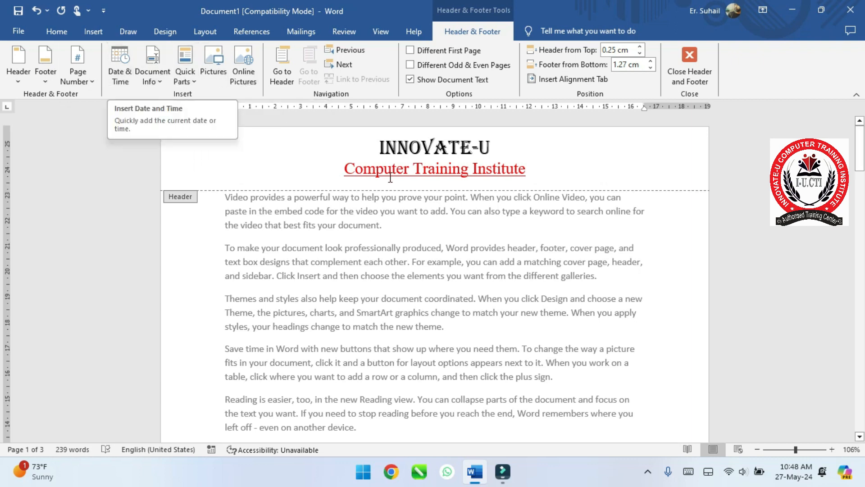
pyautogui.click(559, 176)
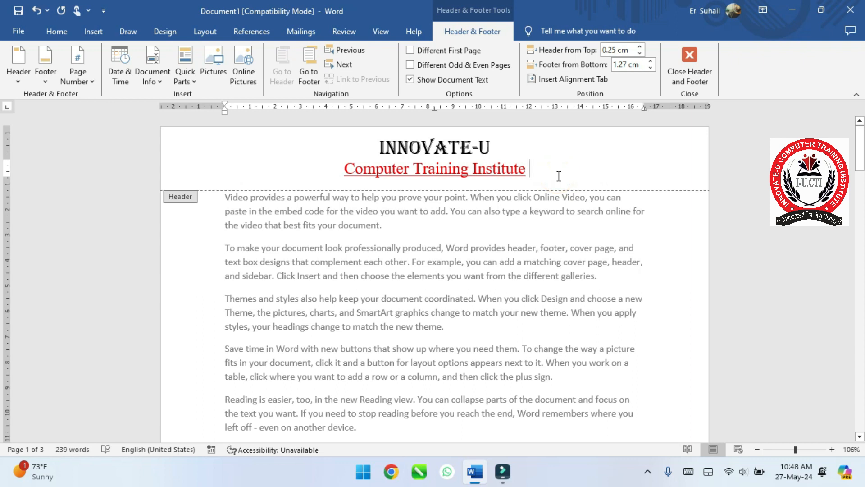
pyautogui.press('Return')
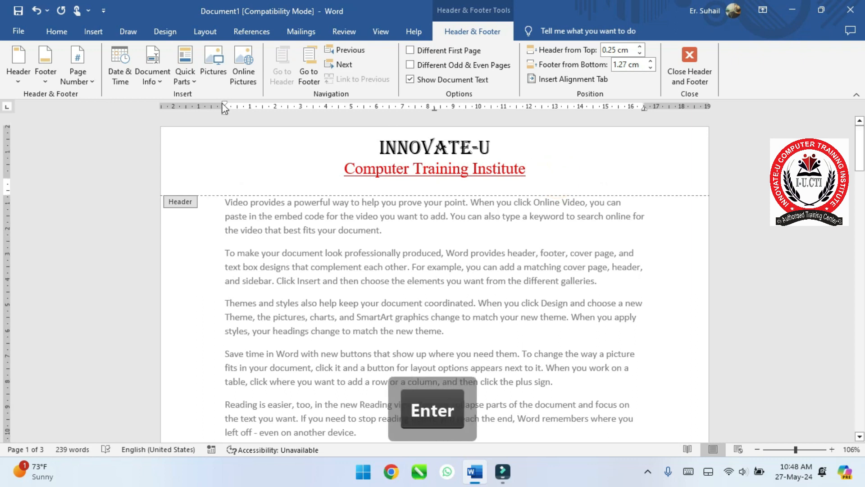
pyautogui.click(120, 73)
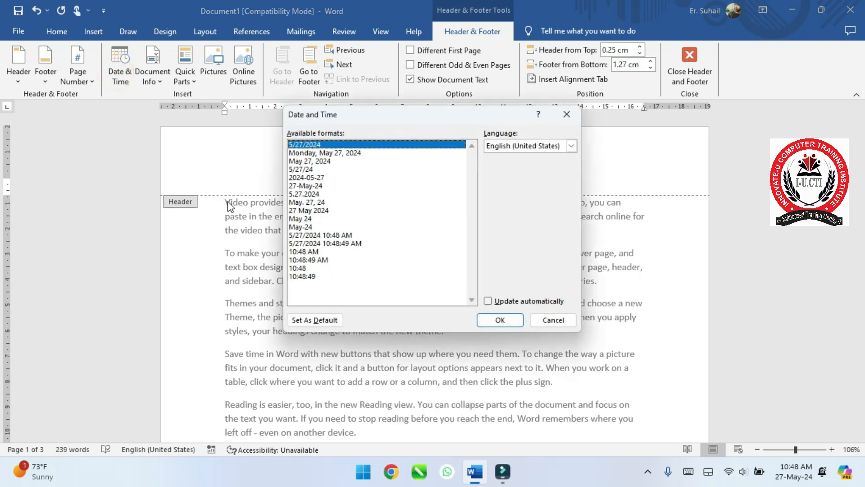
pyautogui.click(325, 244)
pyautogui.click(507, 321)
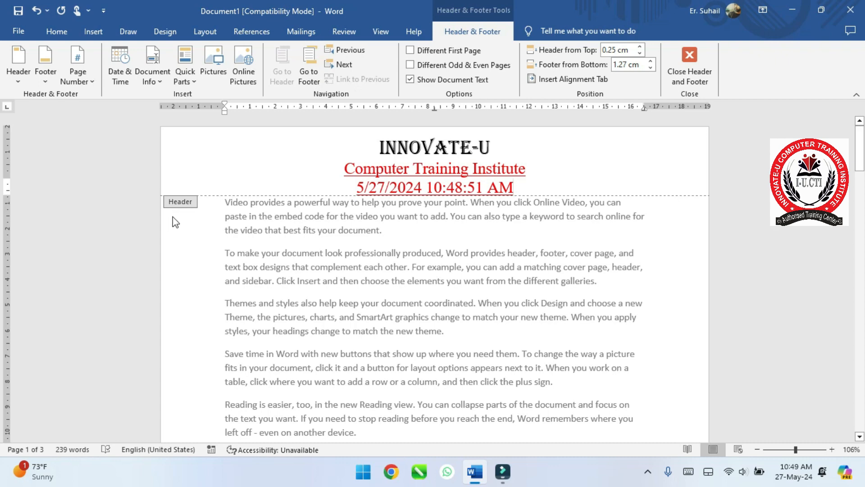
# - Jump from the header to the first page's footer and back to the header
pyautogui.click(296, 73)
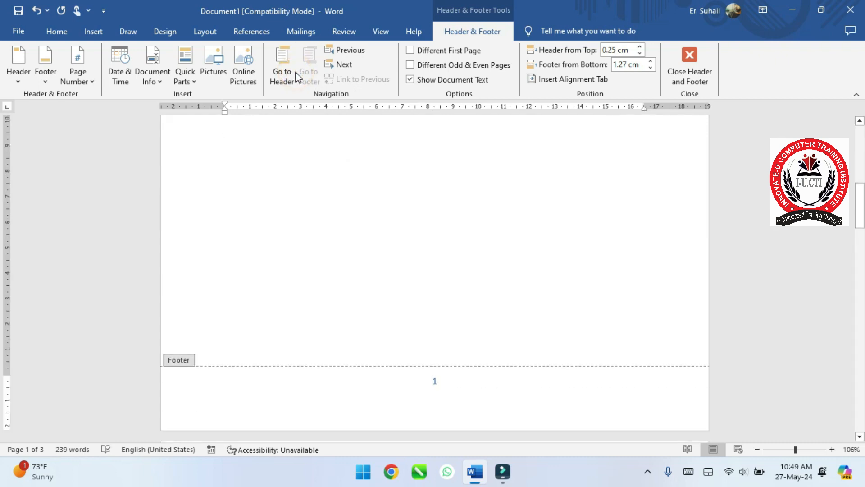
pyautogui.click(291, 72)
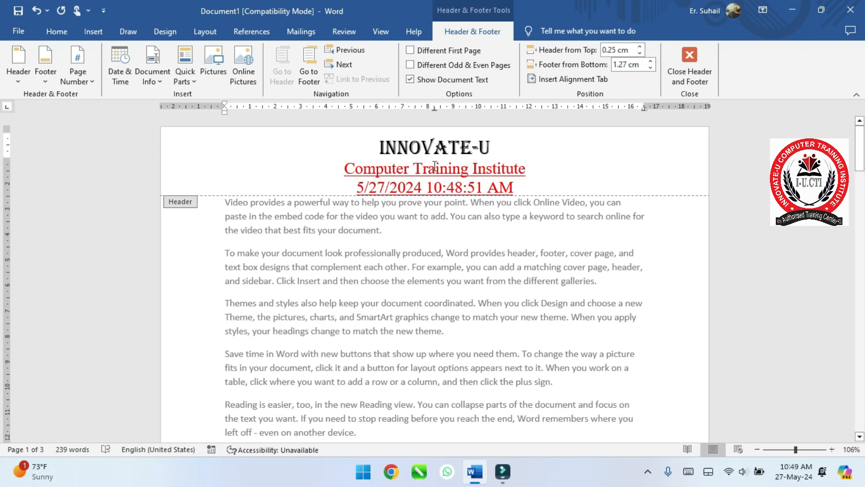
# - Enable Different First Page and enter "FIRST PAGE" in the first page's header
pyautogui.click(446, 53)
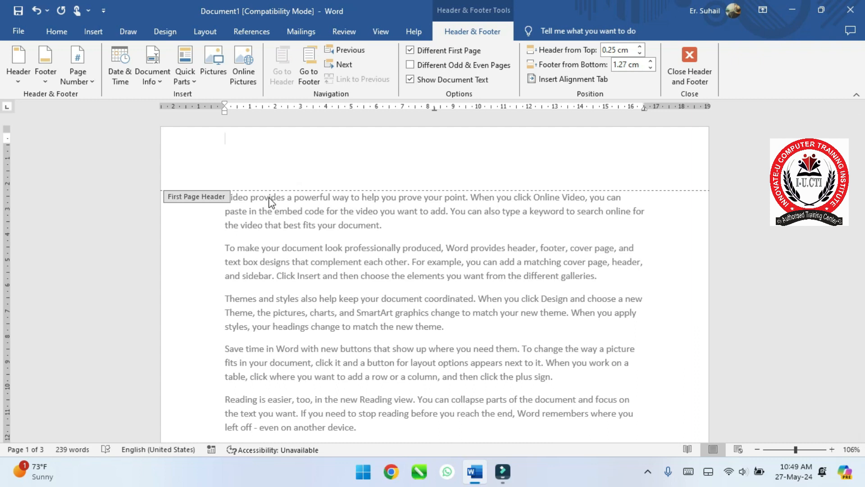
pyautogui.write('FI')
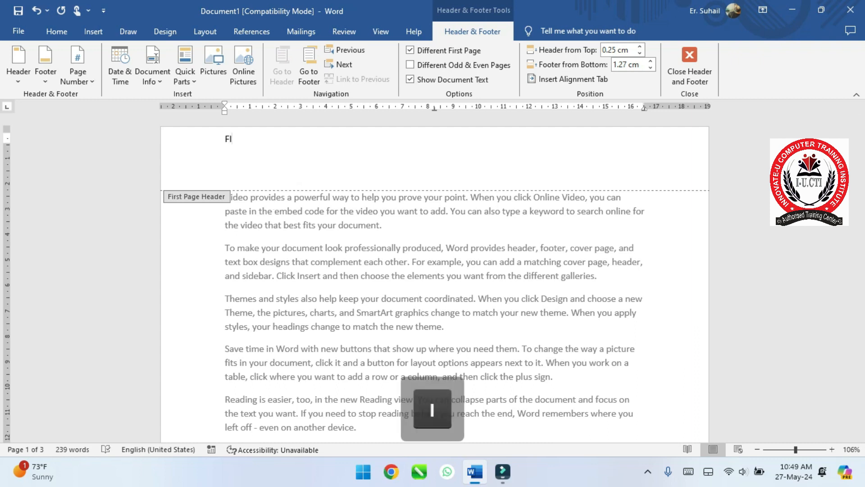
pyautogui.write('RST PAGE')
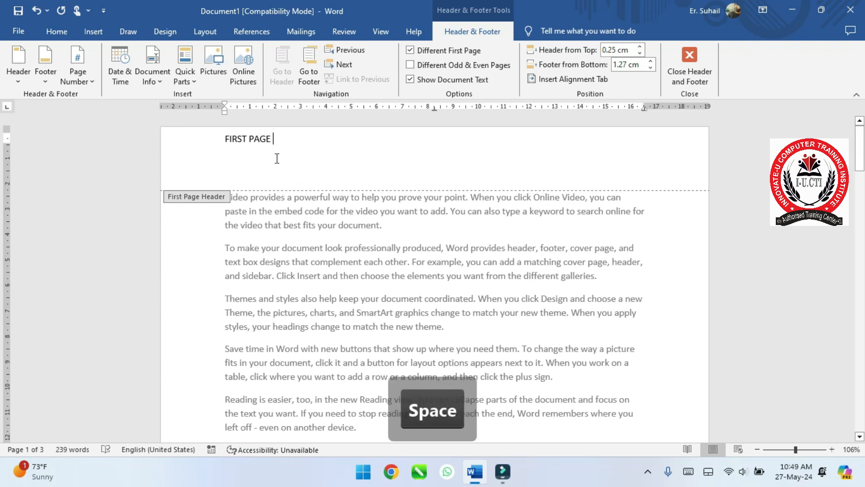
# - Centre the "FIRST PAGE" header text, enlarge it to nearly fill the header height, and close the header to view all pages
pyautogui.click(195, 140)
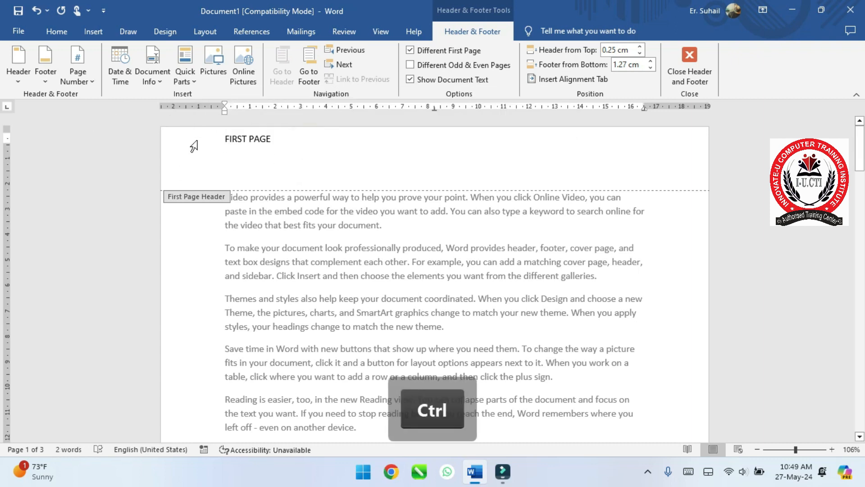
pyautogui.hotkey('ctrl', 'e')
pyautogui.hotkey('ctrl', 'e')
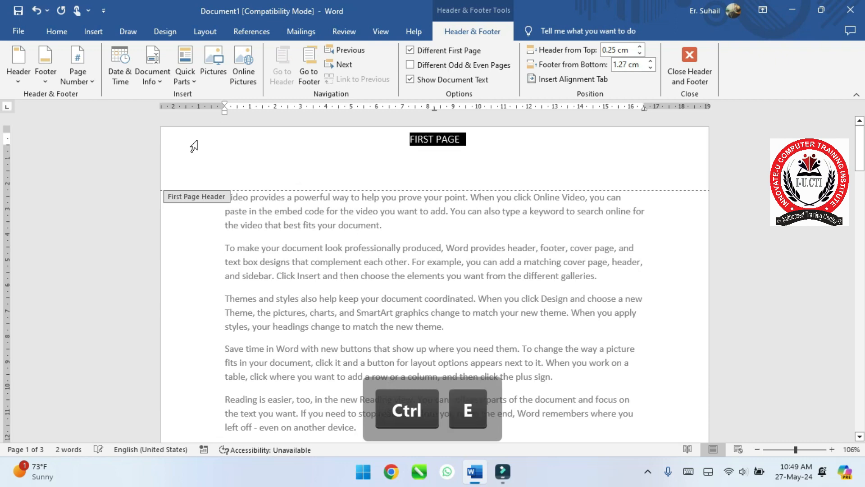
pyautogui.hotkey('ctrl', 'shift', '.')
pyautogui.hotkey('ctrl', 'shift', '.')
pyautogui.hotkey('ctrl', 'shift', '.')
pyautogui.hotkey('ctrl', 'shift', '.')
pyautogui.hotkey('ctrl', 'shift', '.')
pyautogui.hotkey('ctrl', 'shift', '.')
pyautogui.hotkey('ctrl', 'shift', '.')
pyautogui.hotkey('ctrl', 'shift', '.')
pyautogui.hotkey('ctrl', 'shift', '.')
pyautogui.hotkey('ctrl', 'shift', '.')
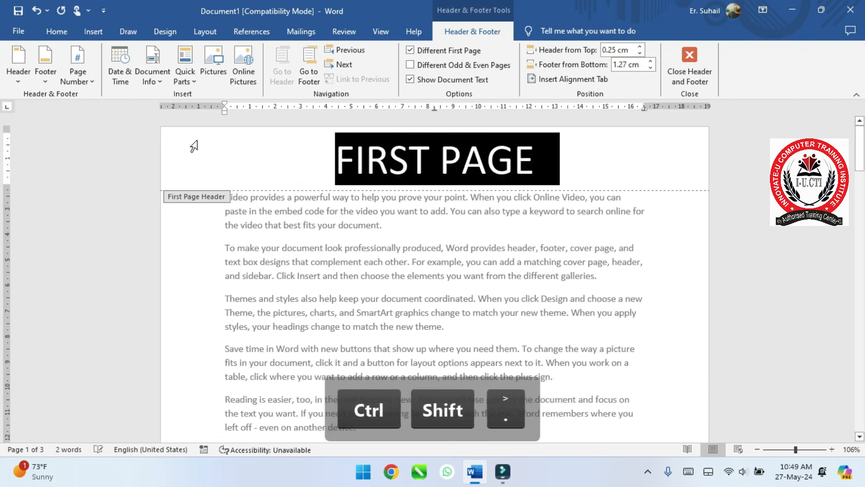
pyautogui.click(689, 63)
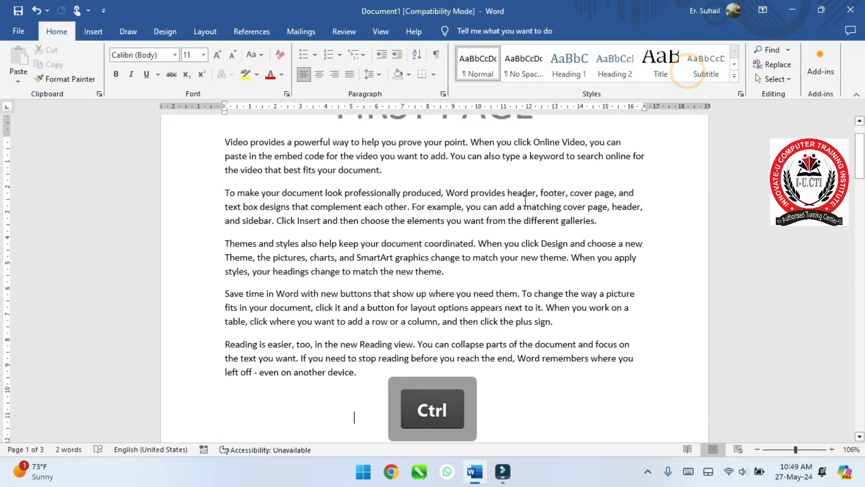
pyautogui.scroll(-6, 525, 198)
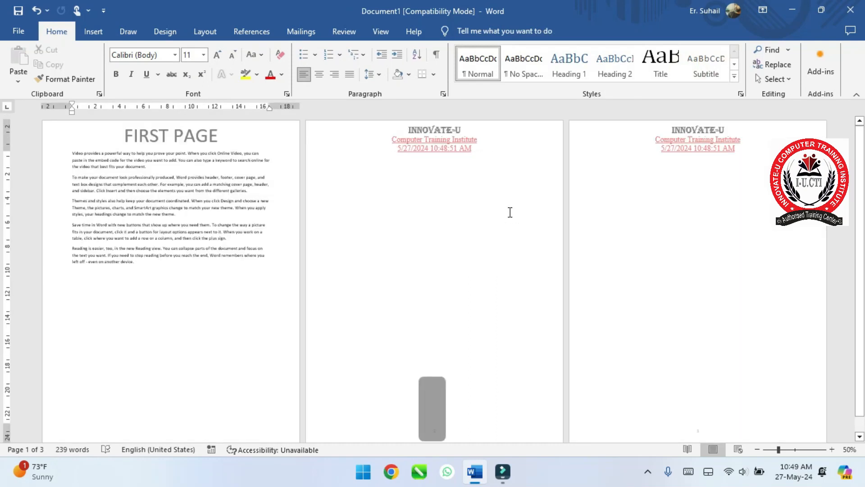
pyautogui.press('ctrl')
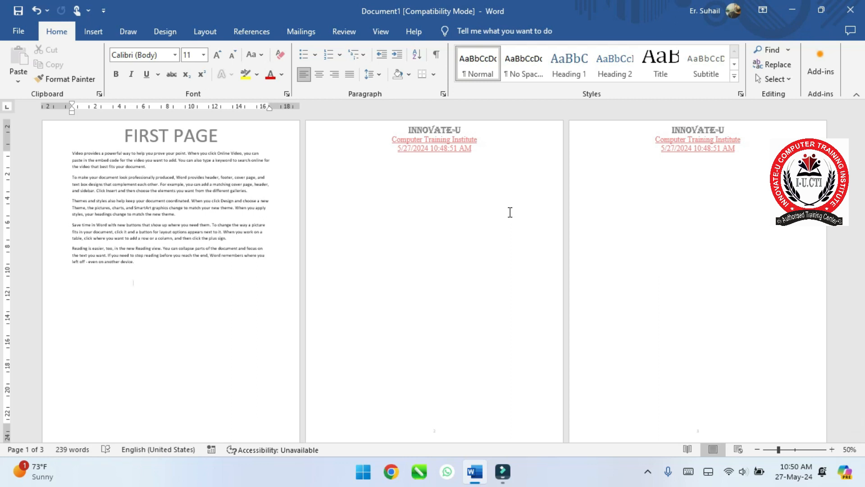
# - Add three blank pages after the third page using page breaks and return to the start of the document
pyautogui.click(675, 202)
pyautogui.hotkey('ctrl', 'Return')
pyautogui.hotkey('ctrl', 'Return')
pyautogui.hotkey('ctrl', 'Return')
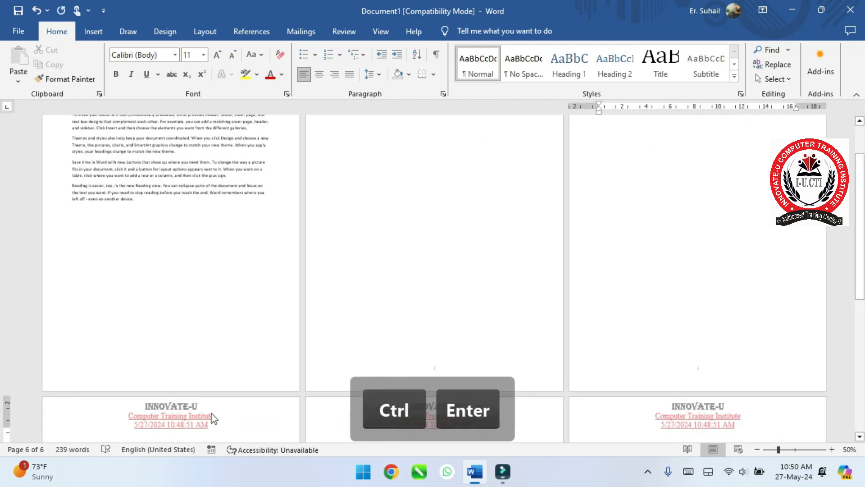
pyautogui.scroll(-2, 680, 357)
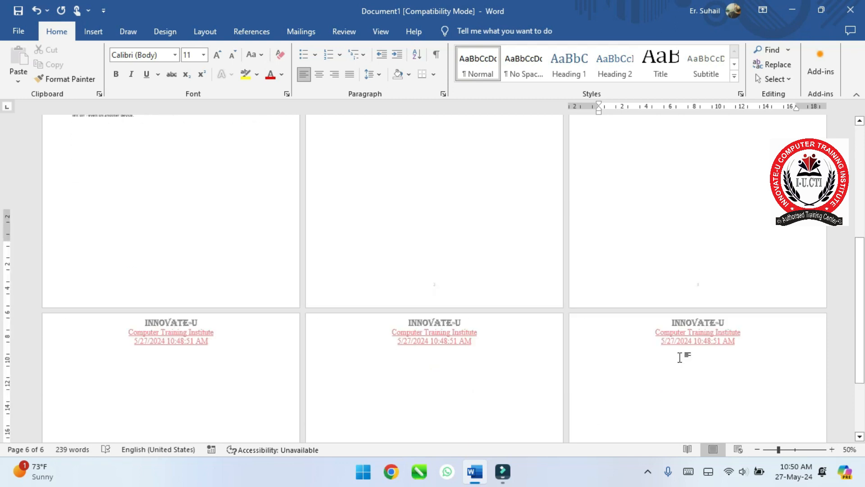
pyautogui.hotkey('ctrl', 'Home')
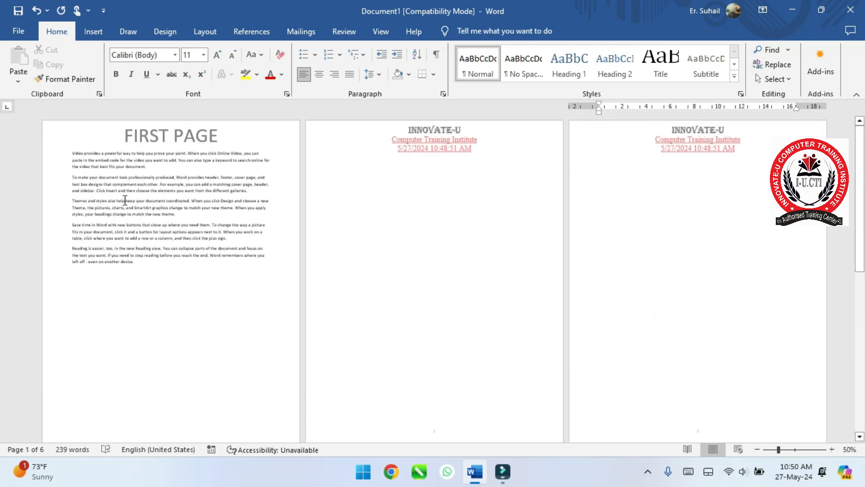
# - Open the first page's header for editing and turn off Different First Page
pyautogui.doubleClick(204, 153)
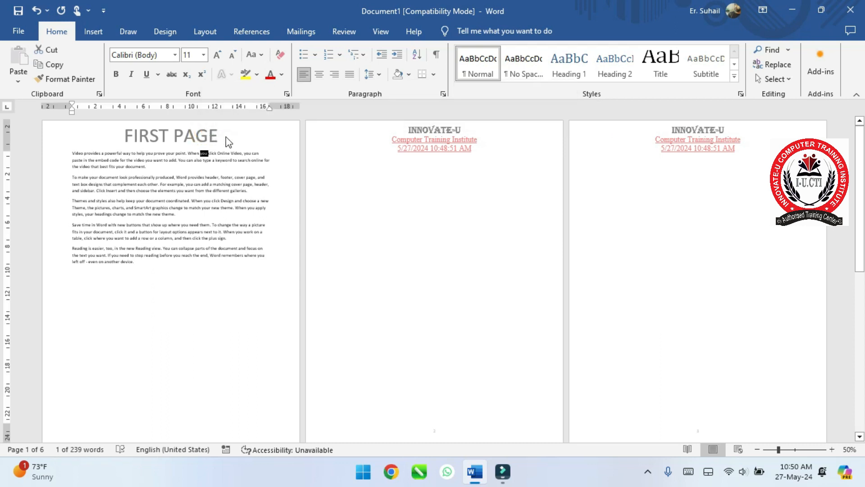
pyautogui.doubleClick(226, 136)
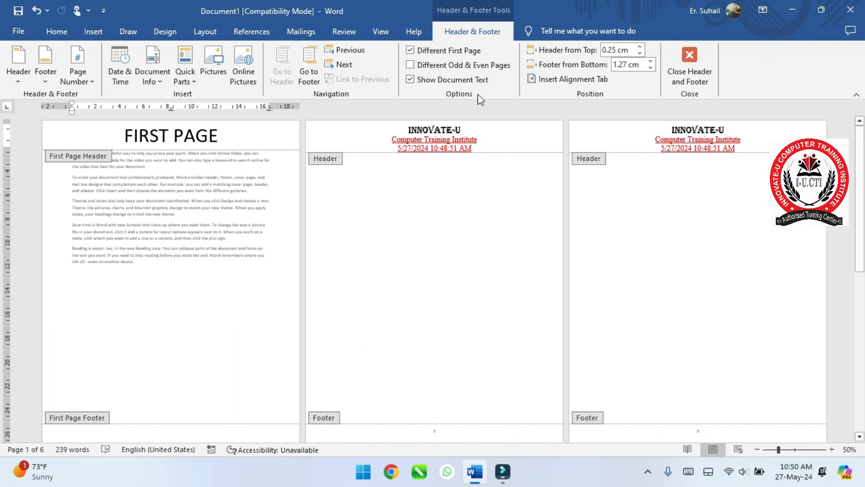
pyautogui.click(442, 55)
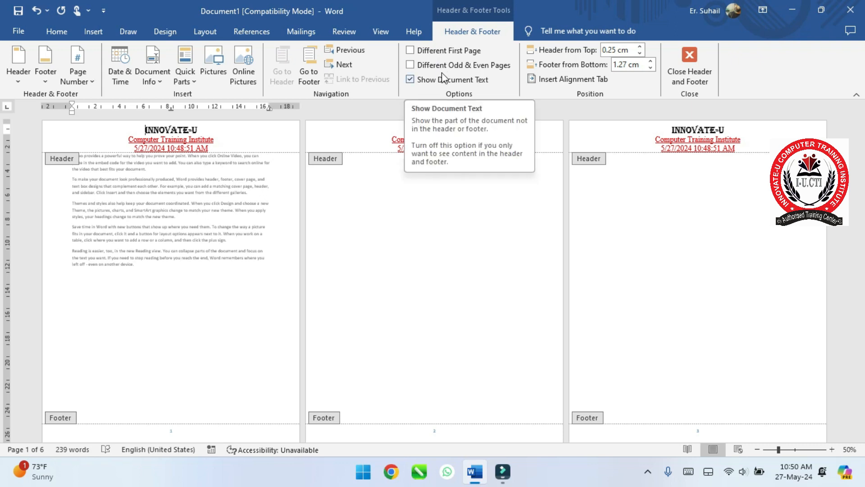
# - Enable Different Odd & Even Pages and enter "EVEN" in the second page's header
pyautogui.click(439, 66)
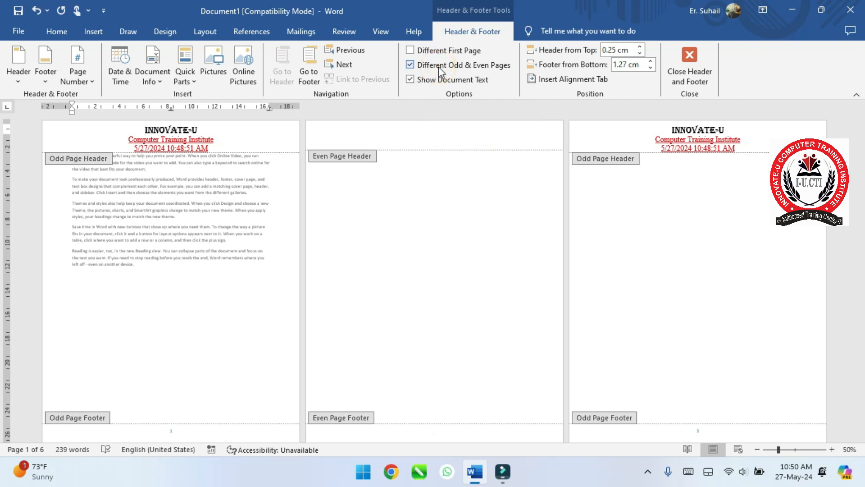
pyautogui.click(415, 131)
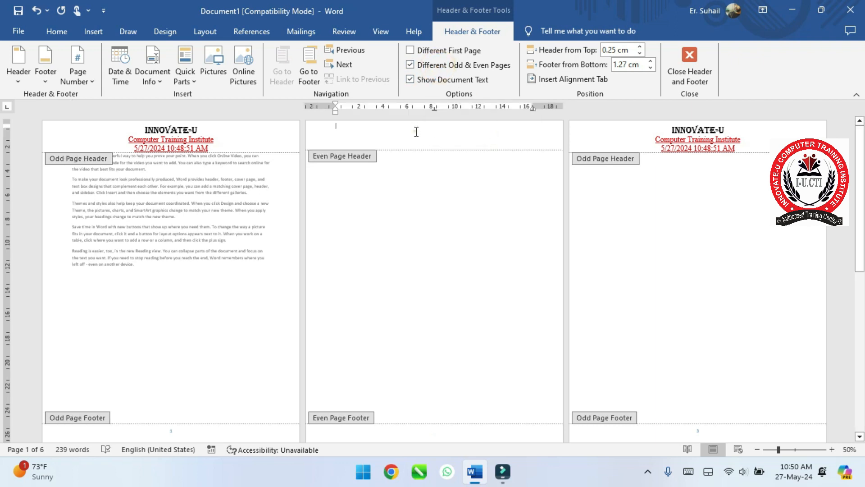
pyautogui.write('EVEN')
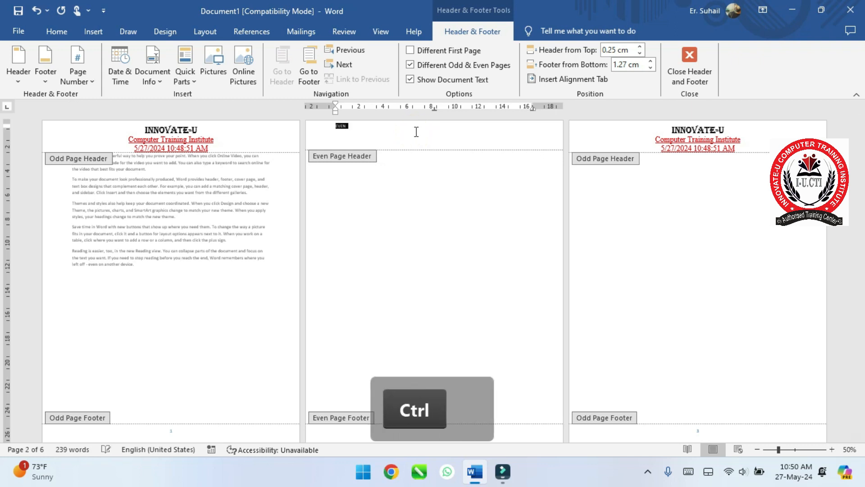
# - Centre the "EVEN" header text, enlarge it to nearly fill the header height, and close the header to review all pages
pyautogui.hotkey('ctrl', 'a')
pyautogui.hotkey('ctrl', 'e')
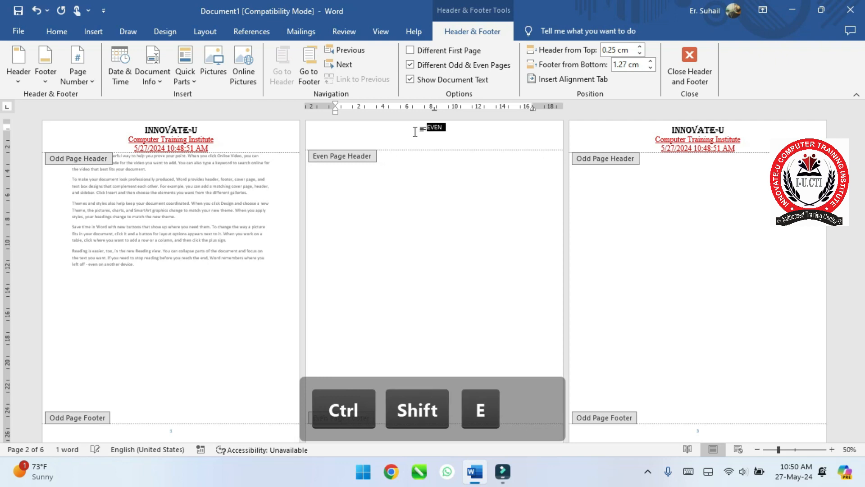
pyautogui.hotkey('ctrl', 'shift', '.')
pyautogui.hotkey('ctrl', 'shift', '.')
pyautogui.hotkey('ctrl', 'shift', '.')
pyautogui.hotkey('ctrl', 'shift', '.')
pyautogui.hotkey('ctrl', 'shift', '.')
pyautogui.hotkey('ctrl', 'shift', '.')
pyautogui.hotkey('ctrl', 'shift', '.')
pyautogui.hotkey('ctrl', 'shift', '.')
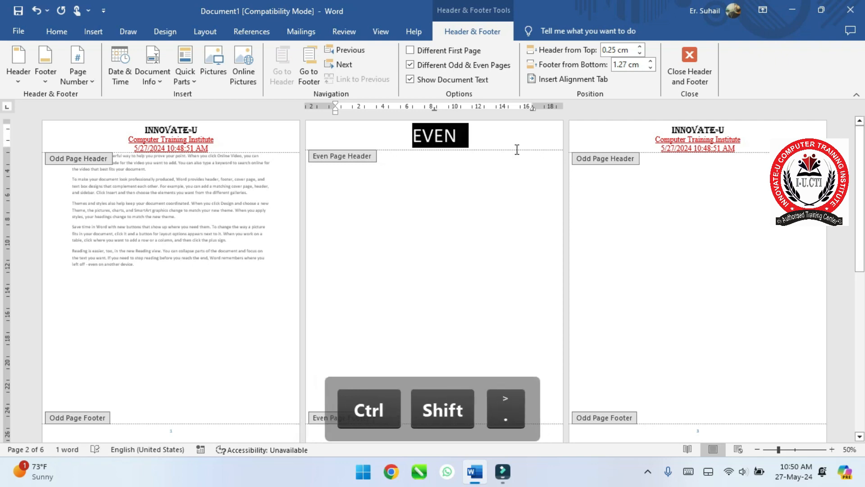
pyautogui.click(690, 68)
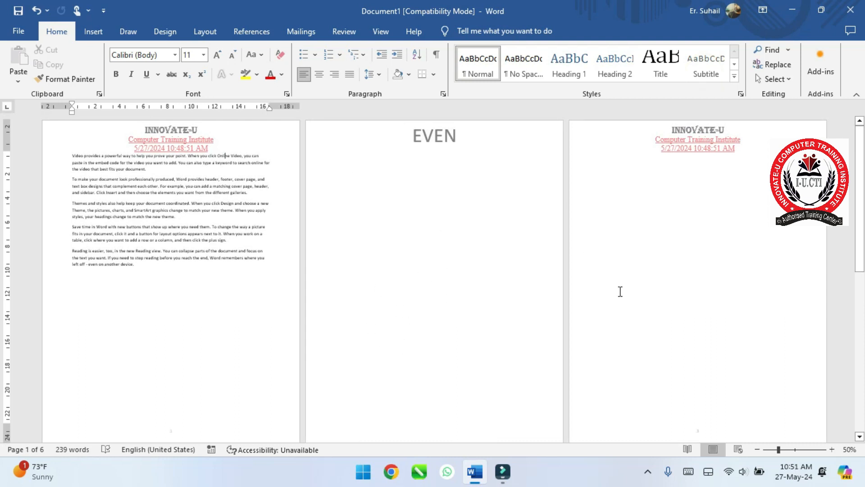
pyautogui.scroll(-5, 620, 291)
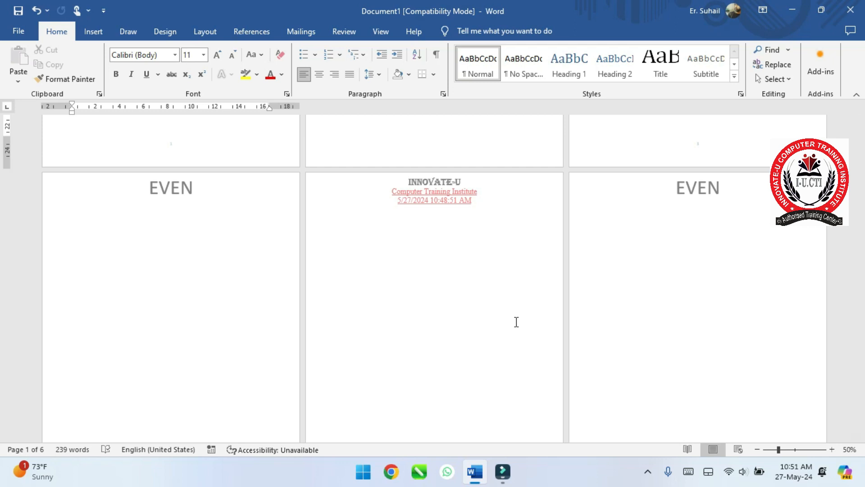
pyautogui.scroll(5, 399, 311)
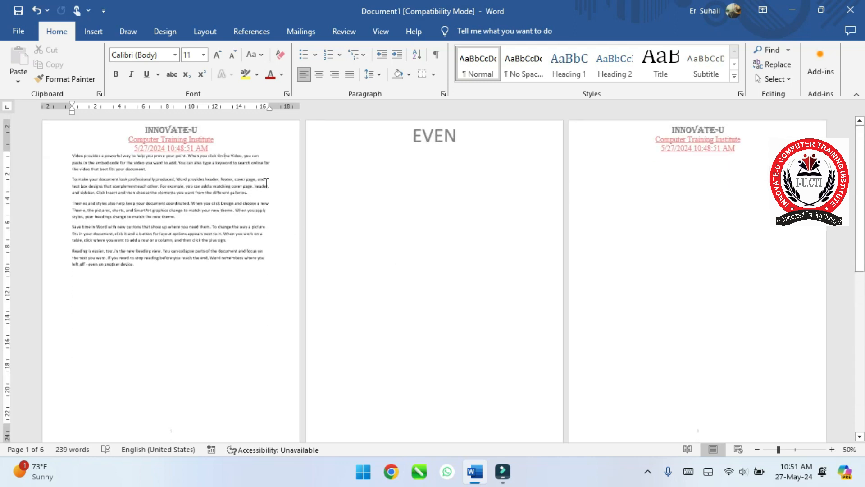
# - Reopen the first page's header, enable Different First Page alongside the odd and even headers, and close it to review all pages
pyautogui.doubleClick(239, 126)
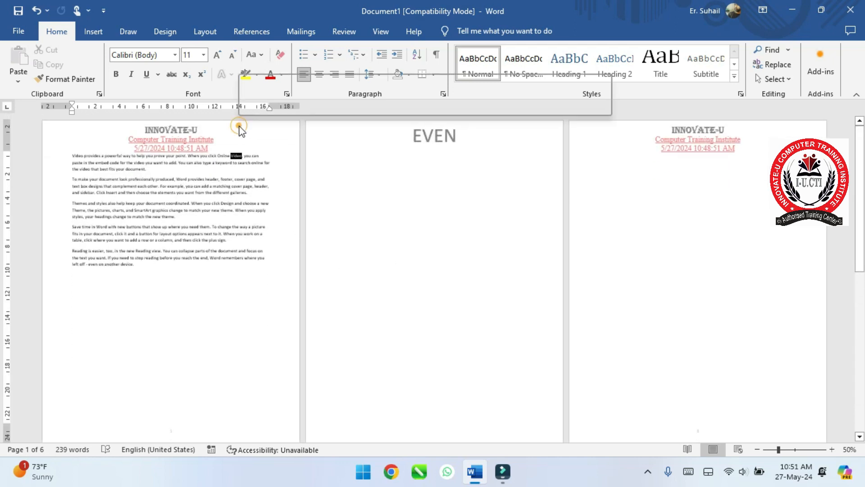
pyautogui.doubleClick(210, 127)
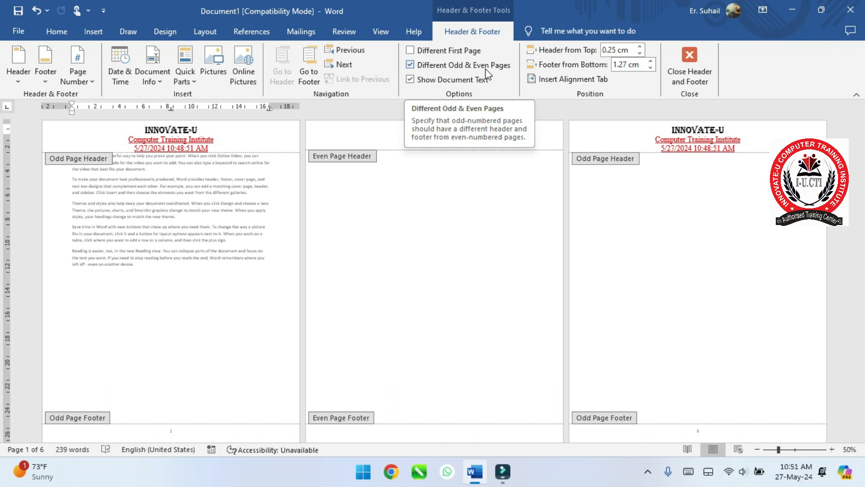
pyautogui.click(469, 52)
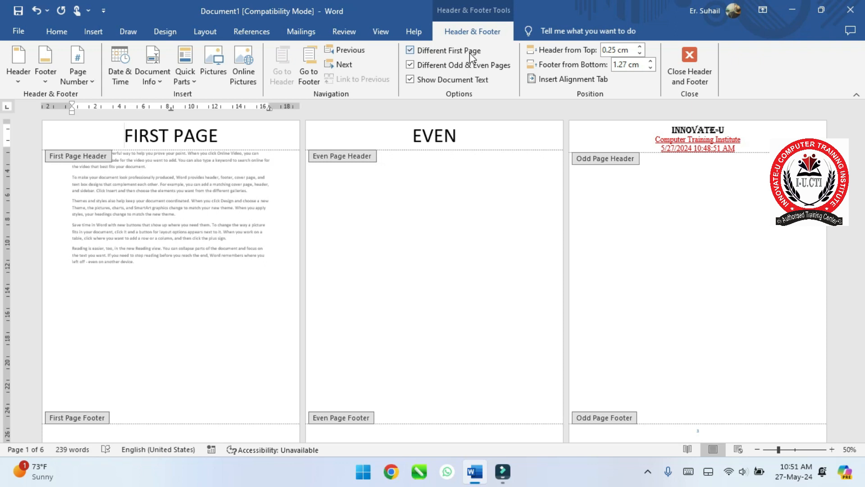
pyautogui.click(690, 67)
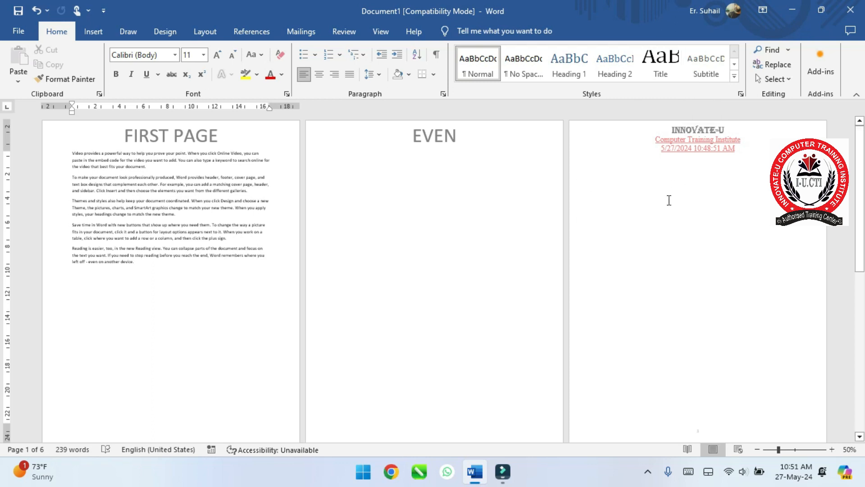
pyautogui.scroll(-5, 363, 280)
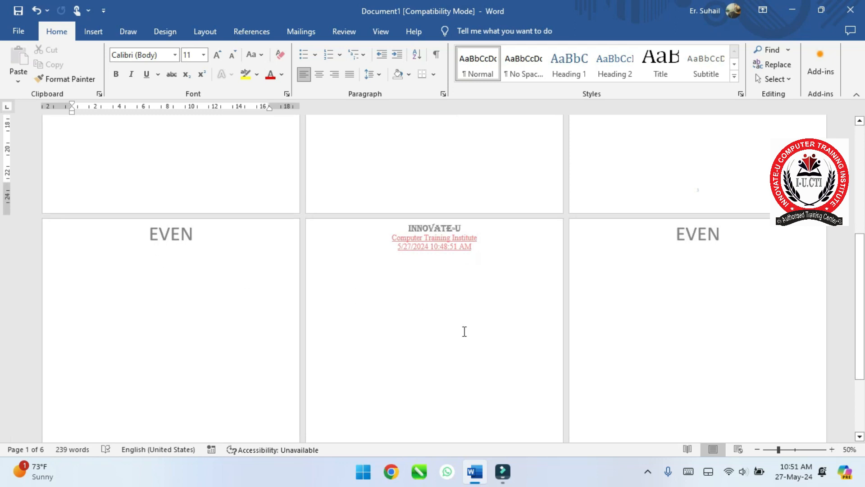
pyautogui.scroll(5, 464, 331)
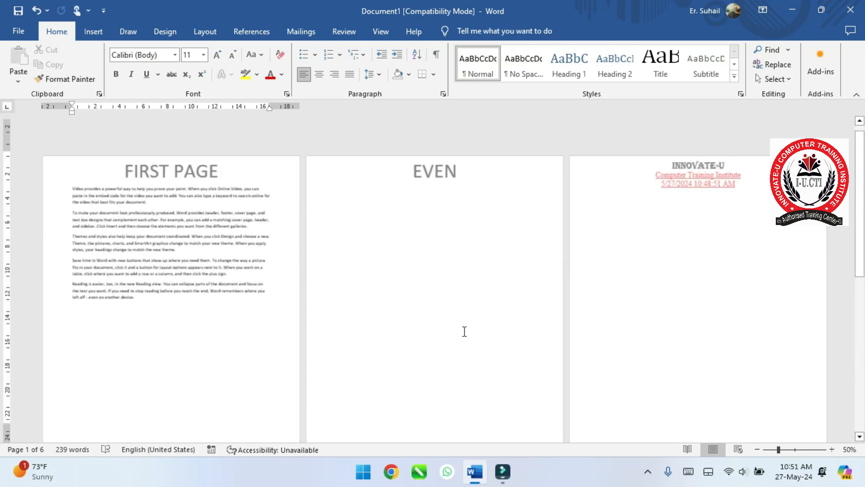
pyautogui.scroll(-1, 464, 331)
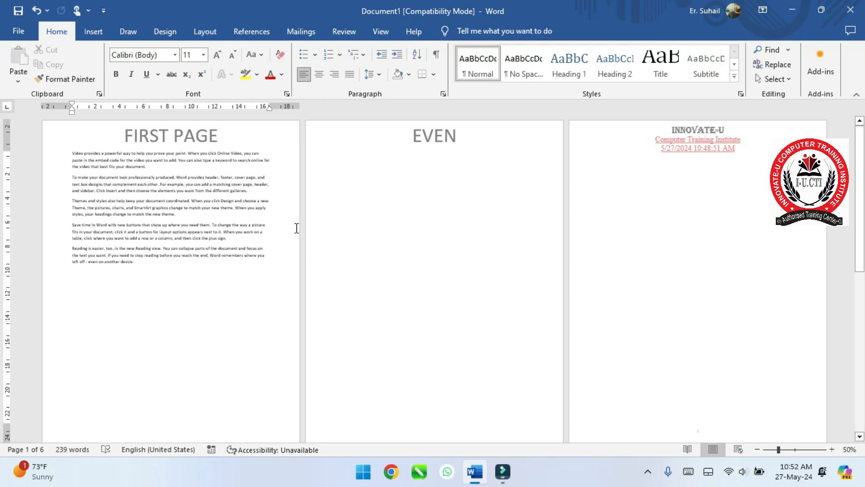
# - Open the first page's header and turn off both Different First Page and Different Odd & Even Pages
pyautogui.doubleClick(224, 137)
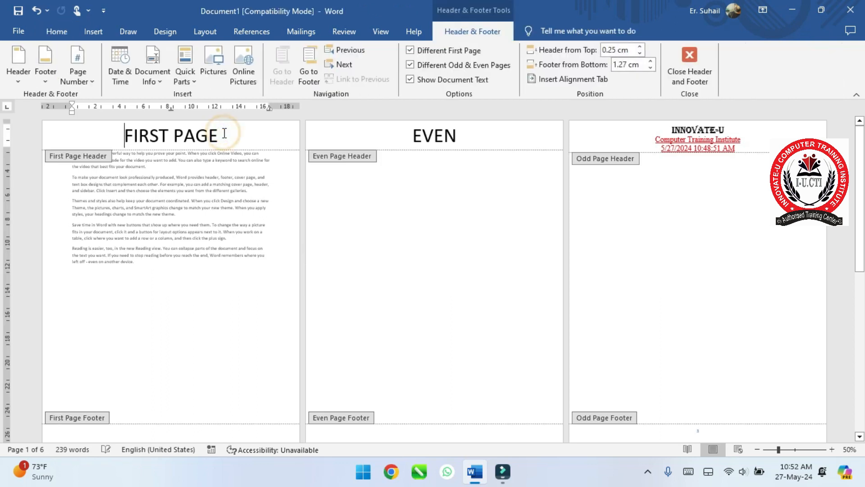
pyautogui.click(443, 51)
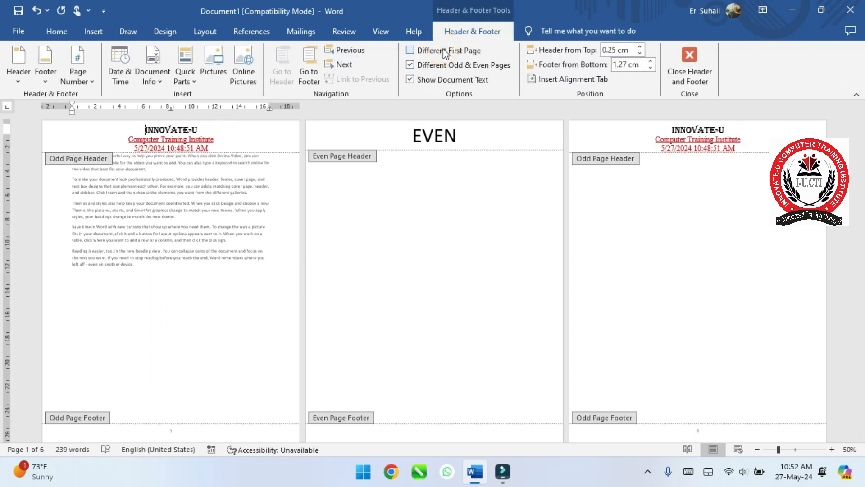
pyautogui.click(446, 65)
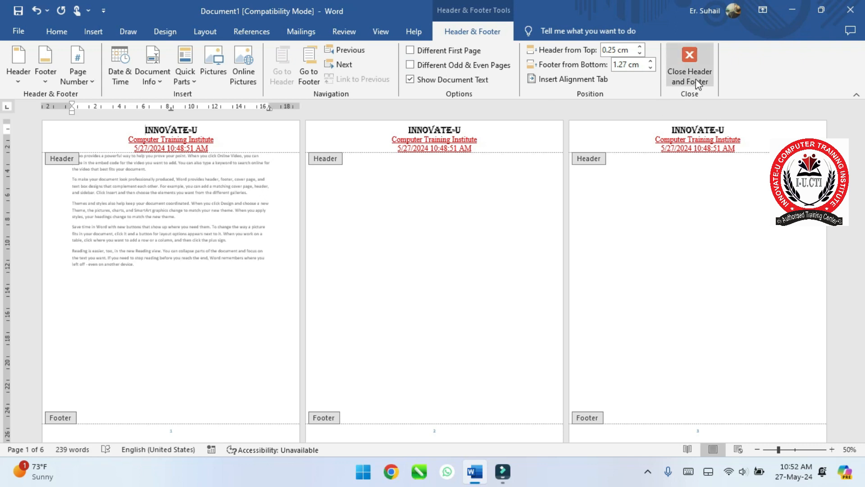
# - Set the header's distance from the top of the page to 0.3 cm
pyautogui.click(640, 47)
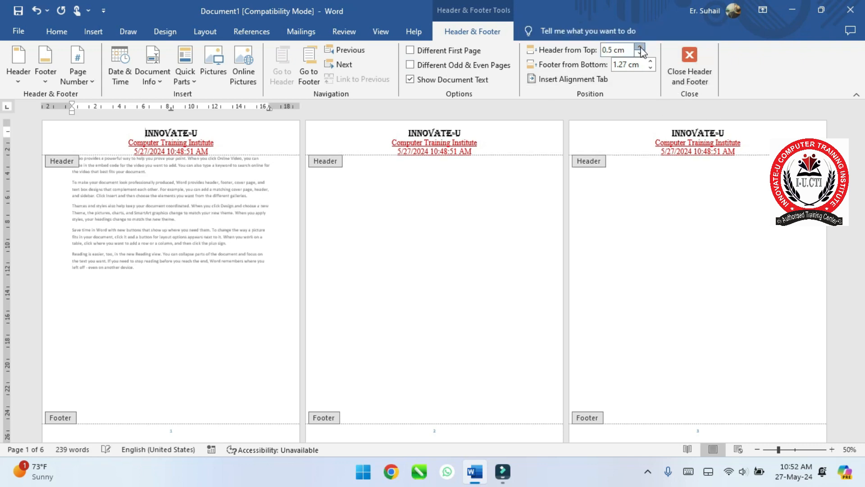
pyautogui.click(640, 53)
pyautogui.click(640, 53)
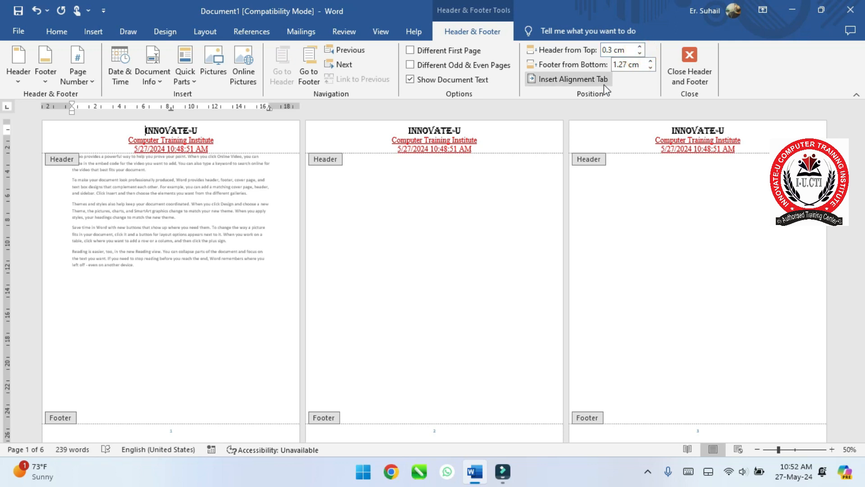
# - Hide the document text while editing the header, show it again, and close the header
pyautogui.click(472, 84)
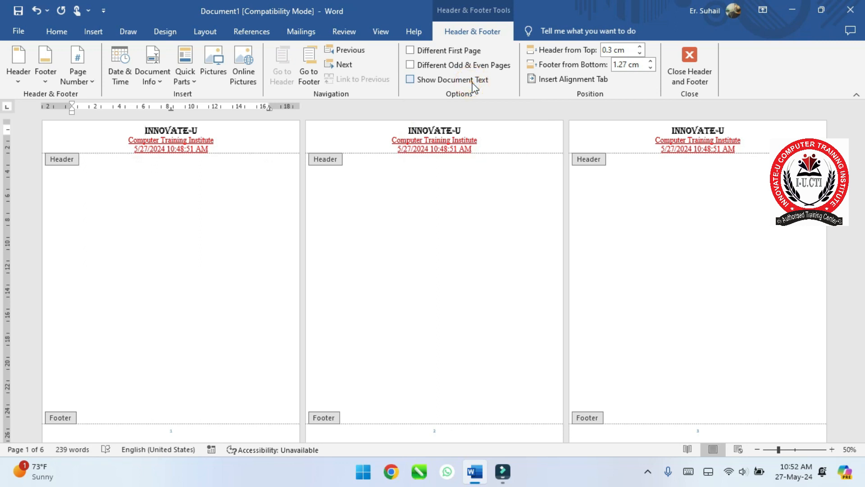
pyautogui.click(473, 86)
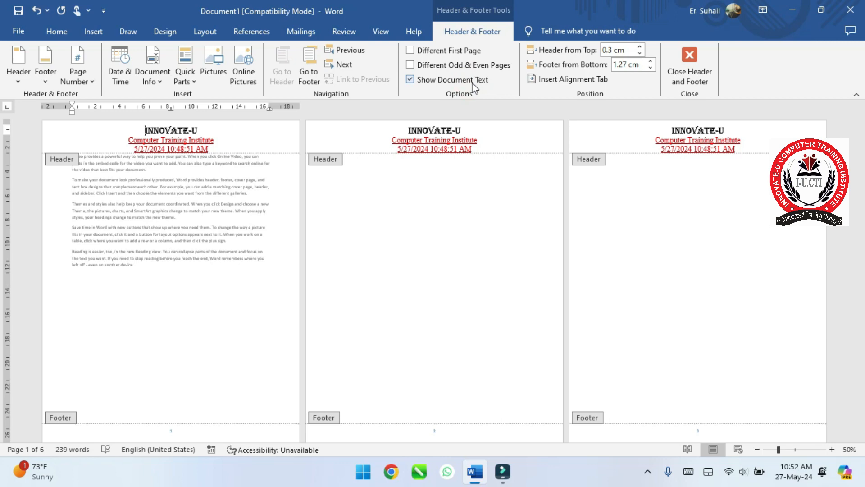
pyautogui.click(691, 75)
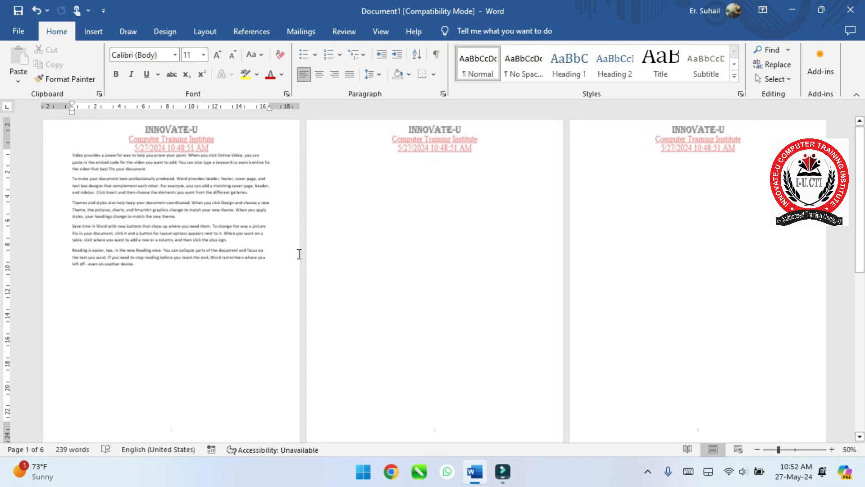
# - Replace the whole header content on the first page with "CHAPTER NO 1" and close the header
pyautogui.doubleClick(167, 136)
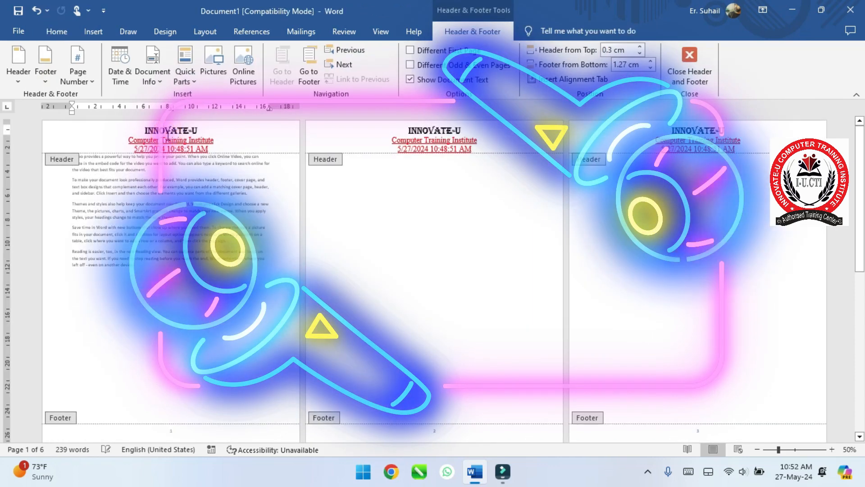
pyautogui.hotkey('ctrl', 'a')
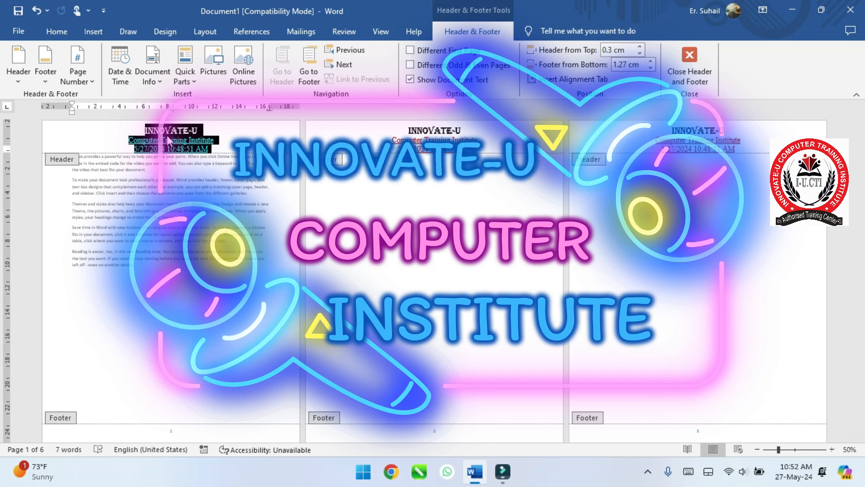
pyautogui.write('CHAP')
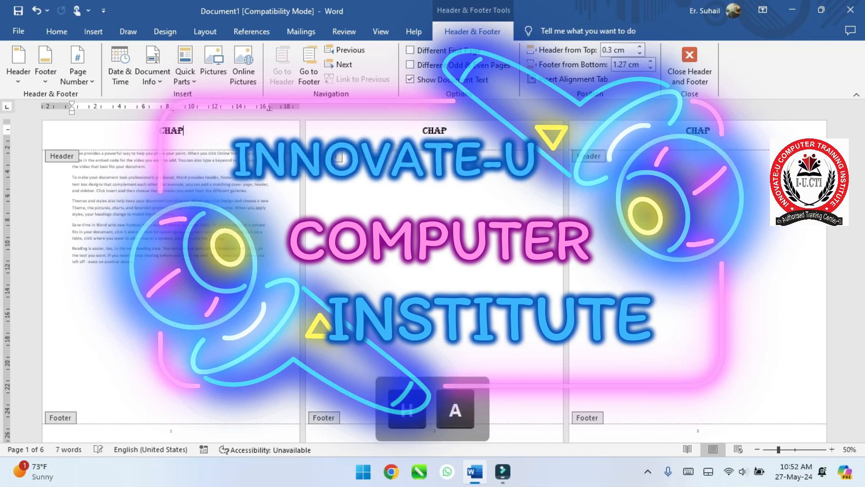
pyautogui.write('TER NO 1')
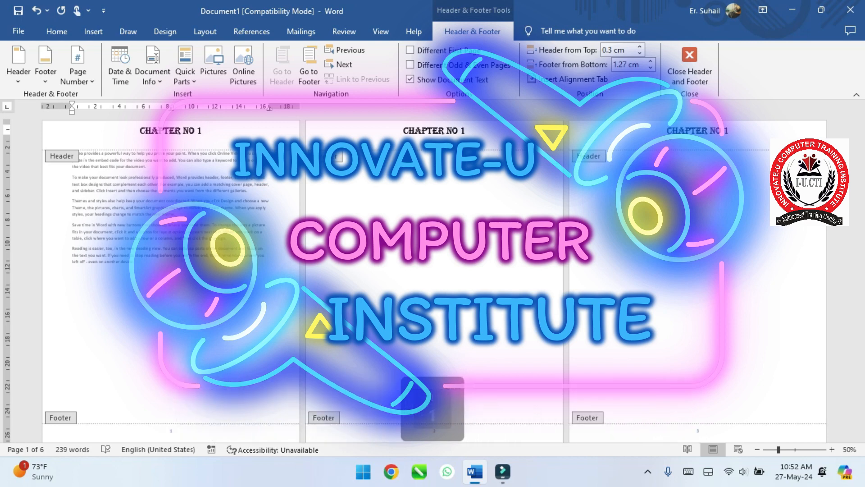
pyautogui.click(703, 70)
# - Start a new section at the beginning of page 5 by applying the page setup from this point forward
pyautogui.scroll(-10, 412, 236)
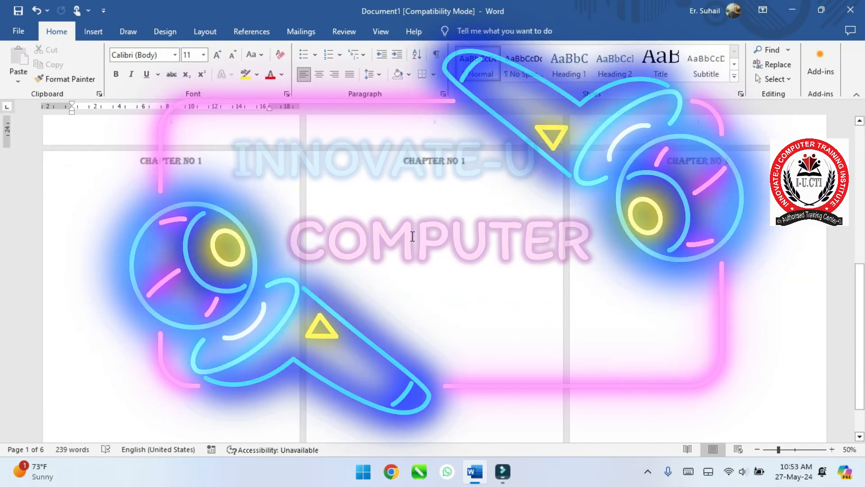
pyautogui.click(413, 236)
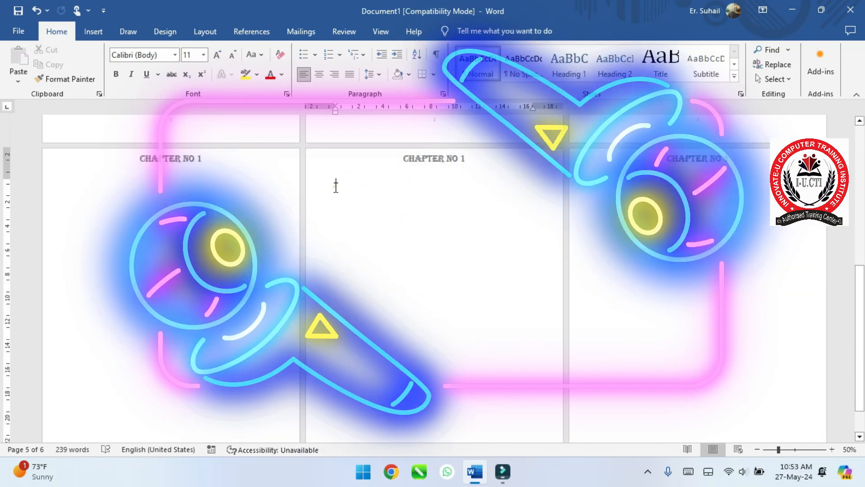
pyautogui.click(336, 187)
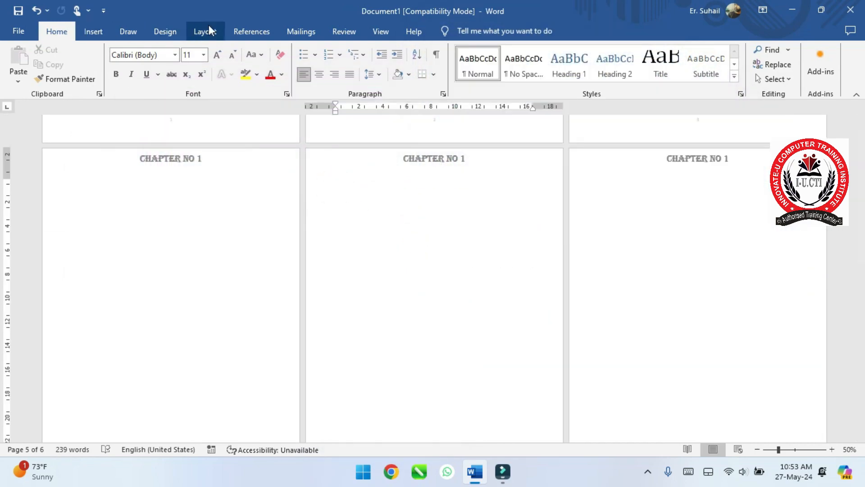
pyautogui.click(163, 34)
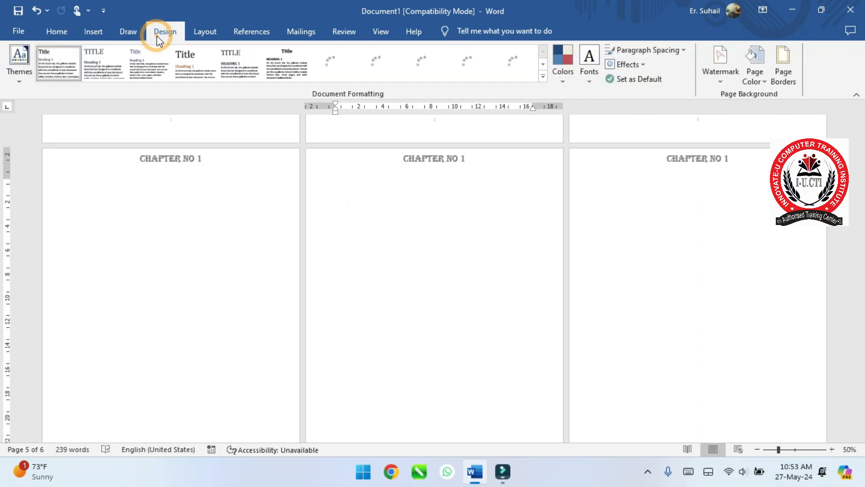
pyautogui.click(209, 34)
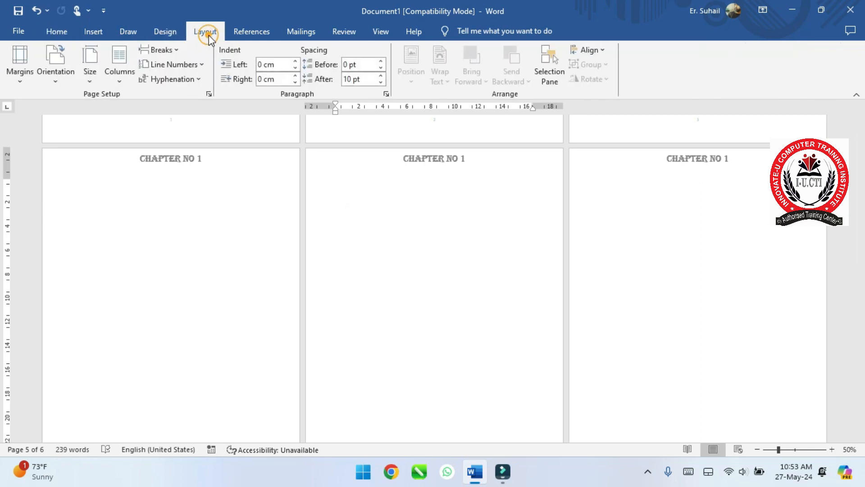
pyautogui.click(208, 94)
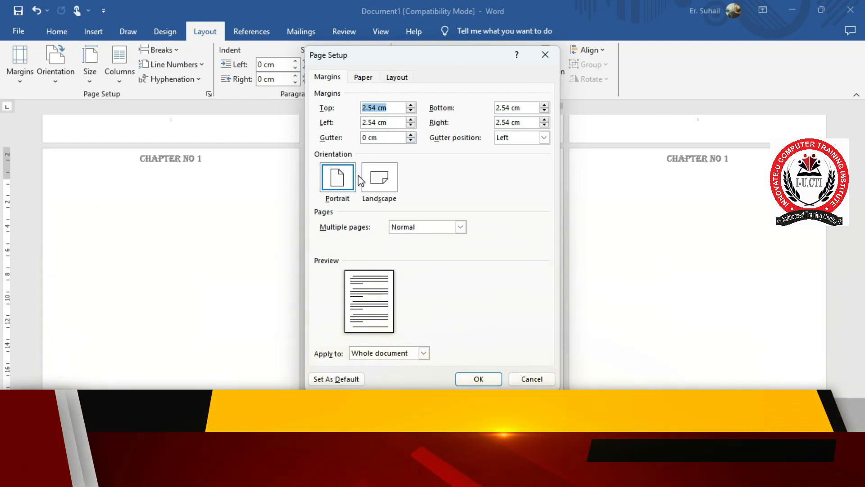
pyautogui.click(423, 354)
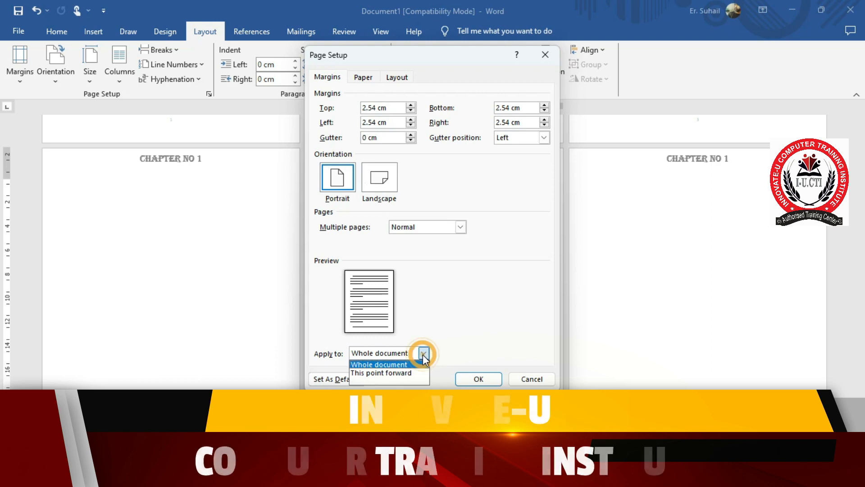
pyautogui.click(404, 373)
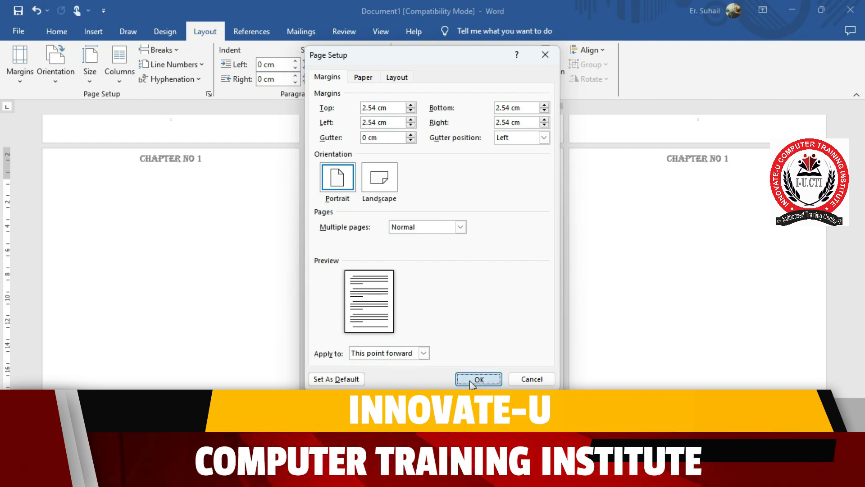
pyautogui.click(477, 377)
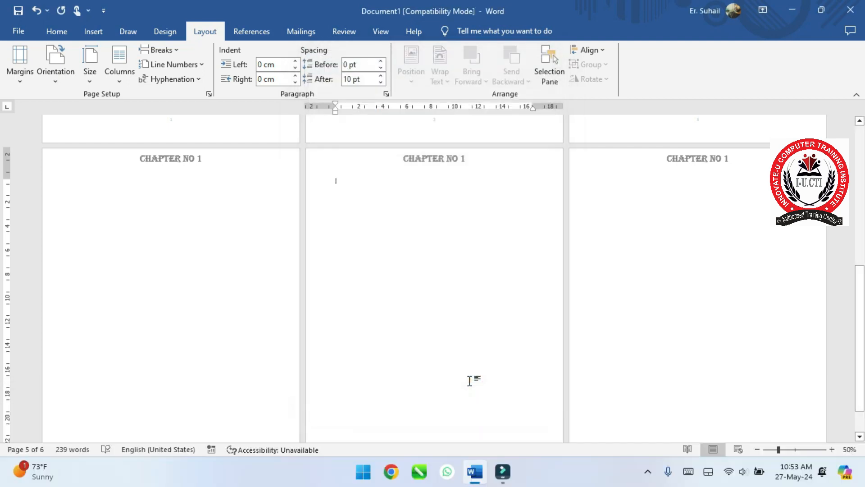
# - Open the header on page 5 for editing and go back to view the headers of the first pages
pyautogui.rightClick(429, 160)
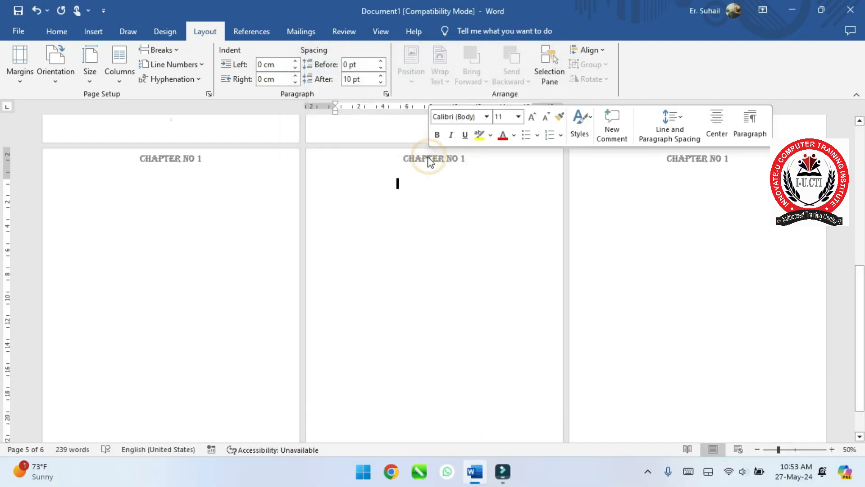
pyautogui.doubleClick(406, 157)
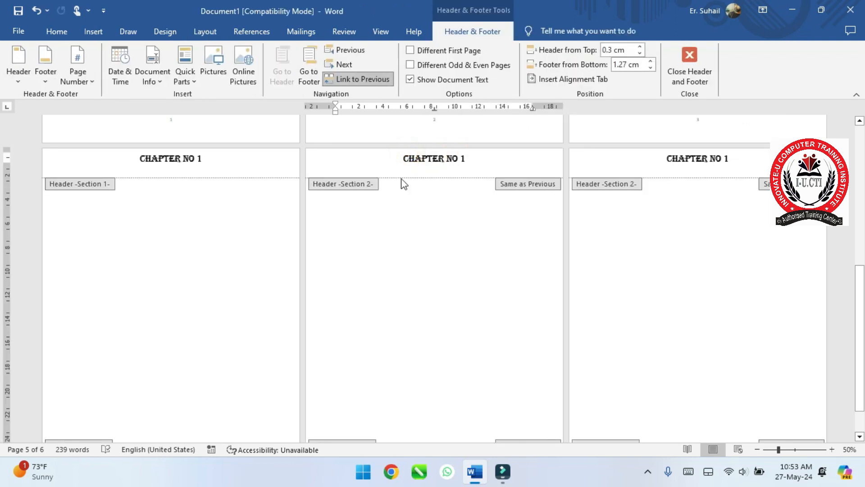
pyautogui.scroll(10, 396, 229)
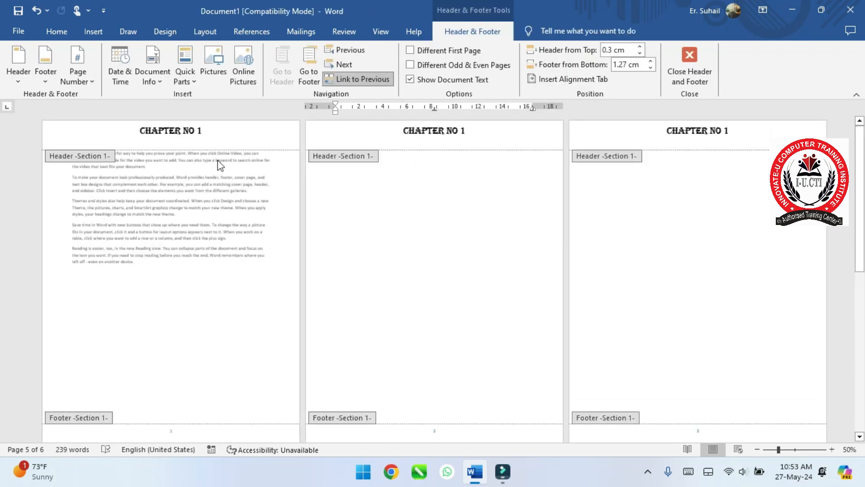